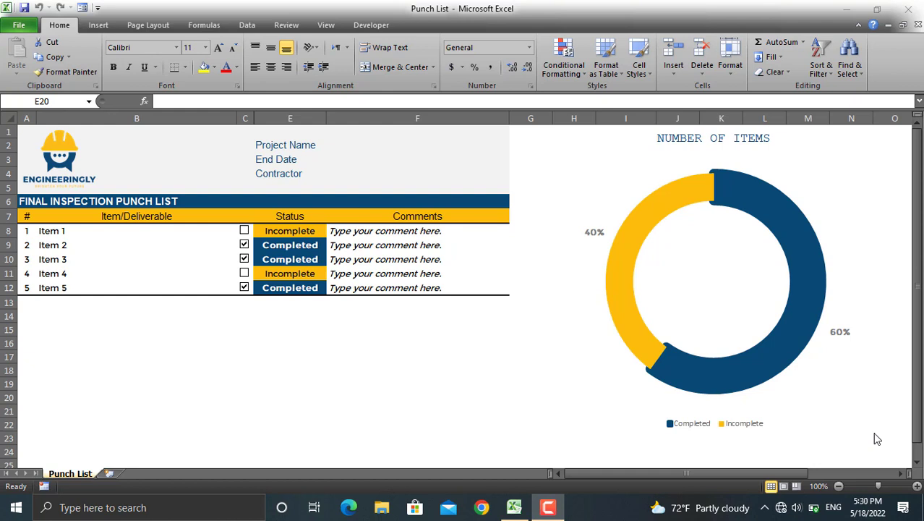
Toggle Item 2 off and back on, then tick Item 4 so every item reads Completed.
left_click(243, 245)
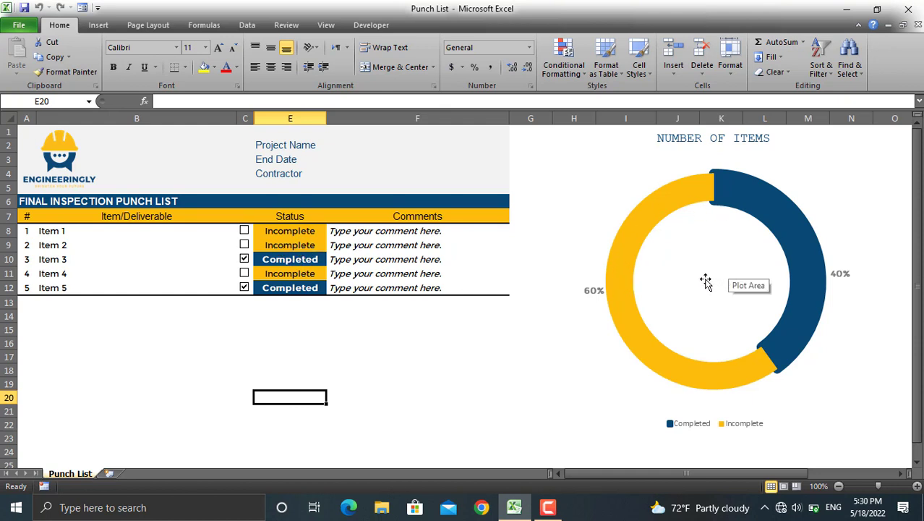
left_click(244, 245)
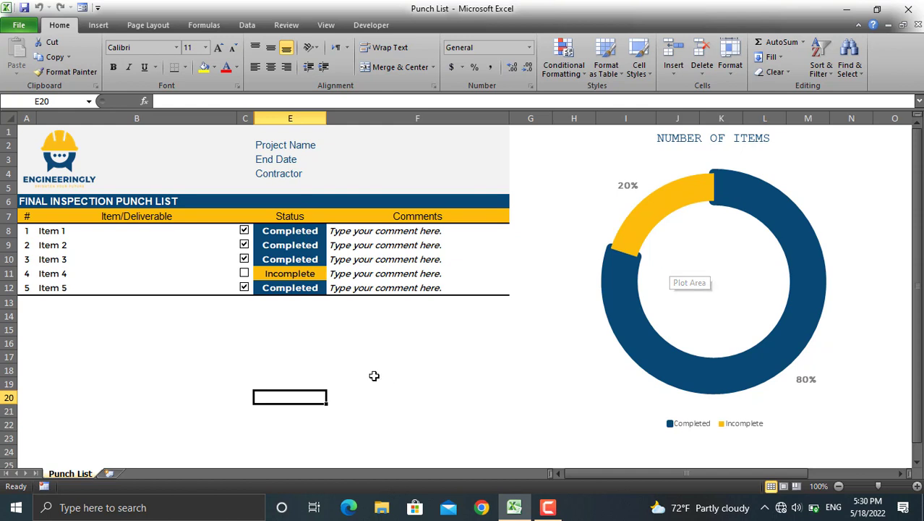
left_click(244, 273)
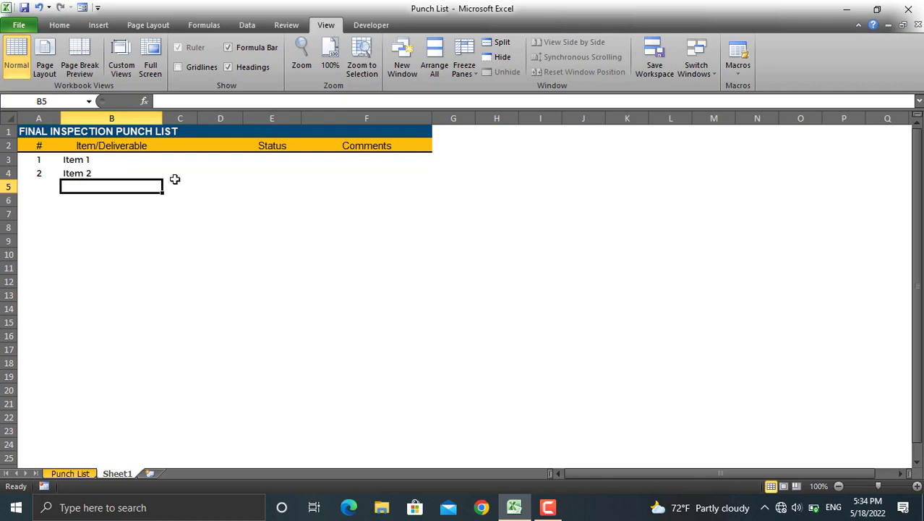
Back on Sheet1, confirm Developer is ticked in Customize the Ribbon.
left_click(72, 474)
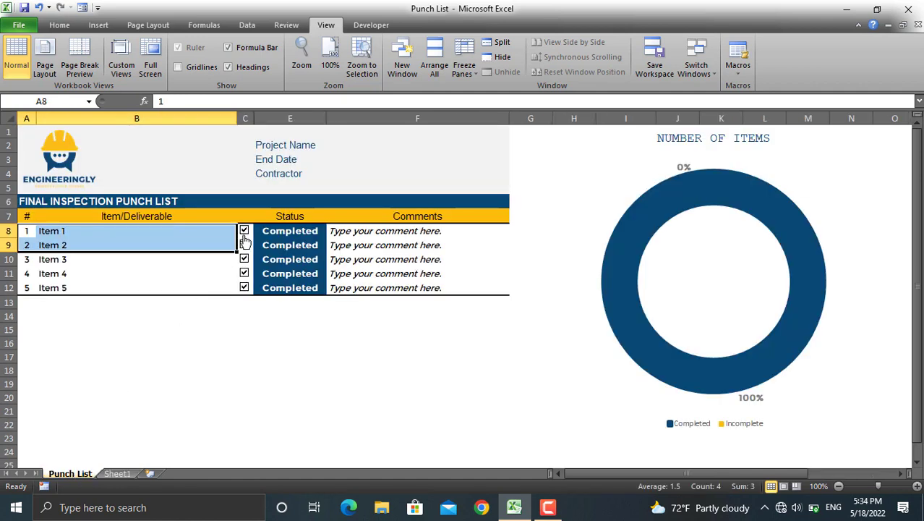
left_click(124, 474)
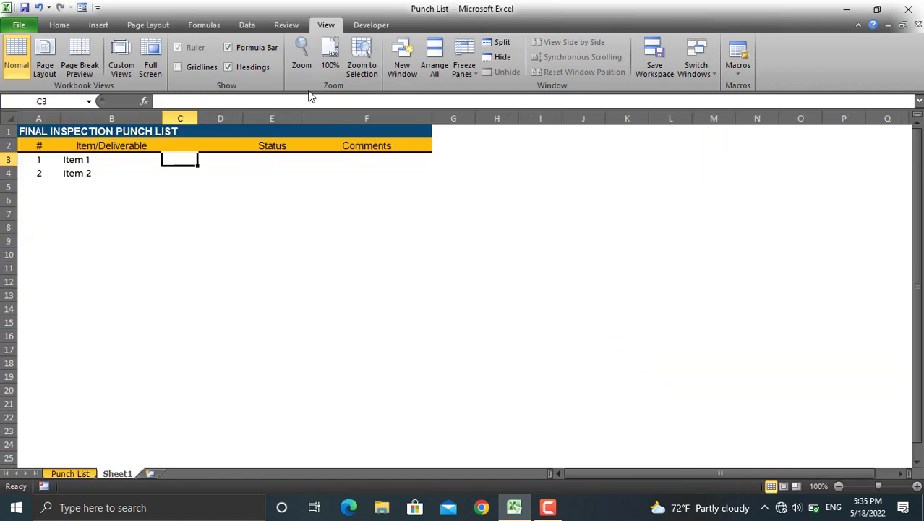
left_click(371, 26)
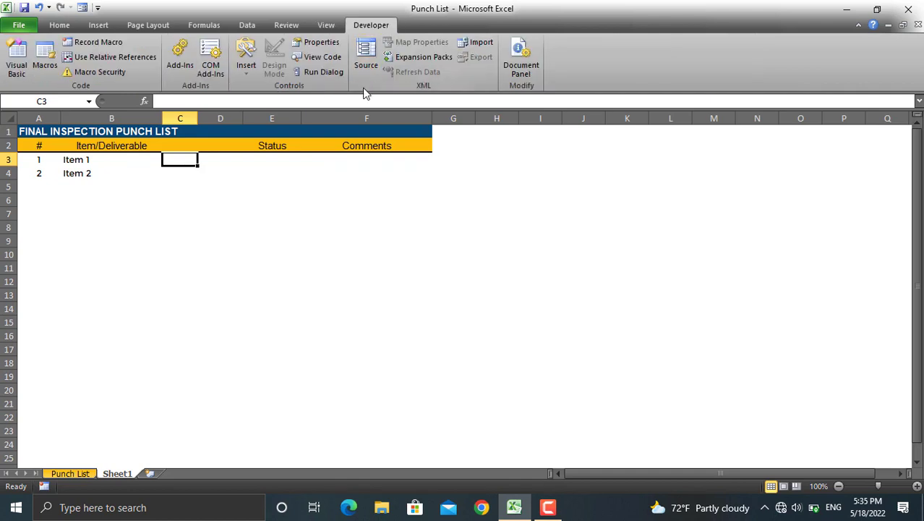
right_click(364, 88)
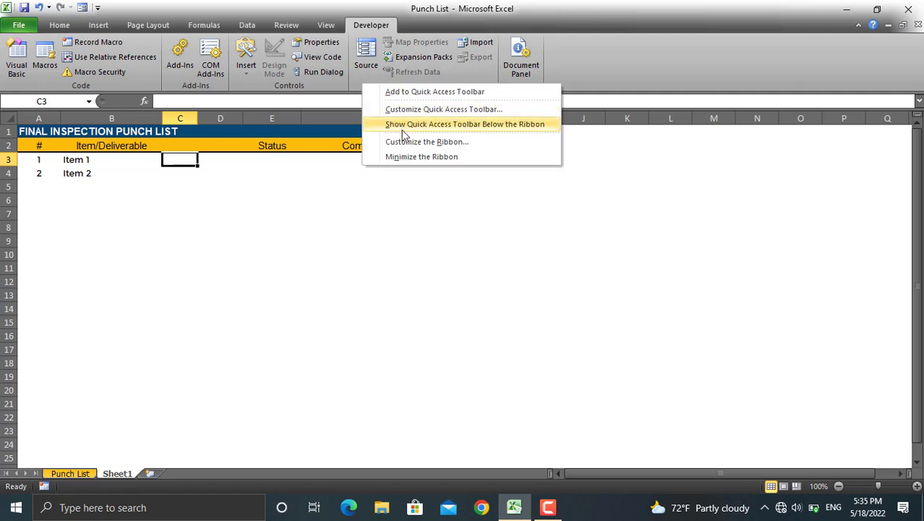
left_click(406, 142)
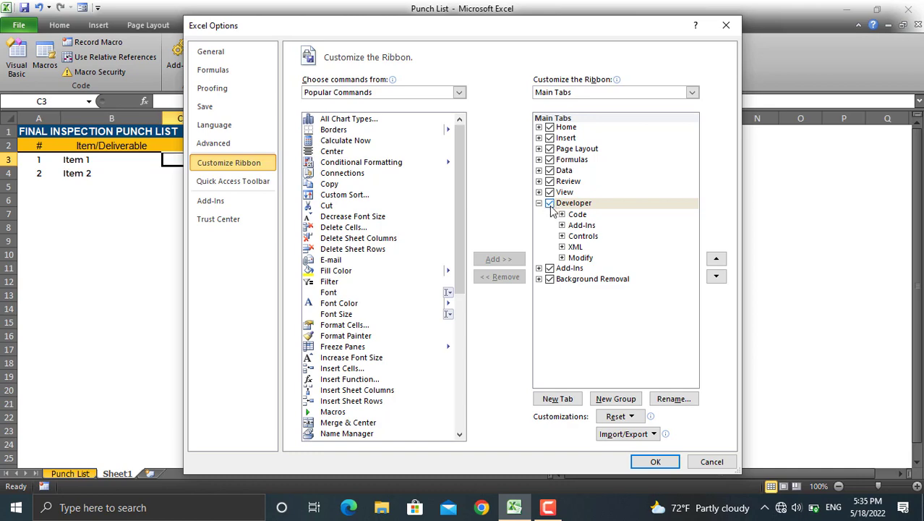
left_click(656, 462)
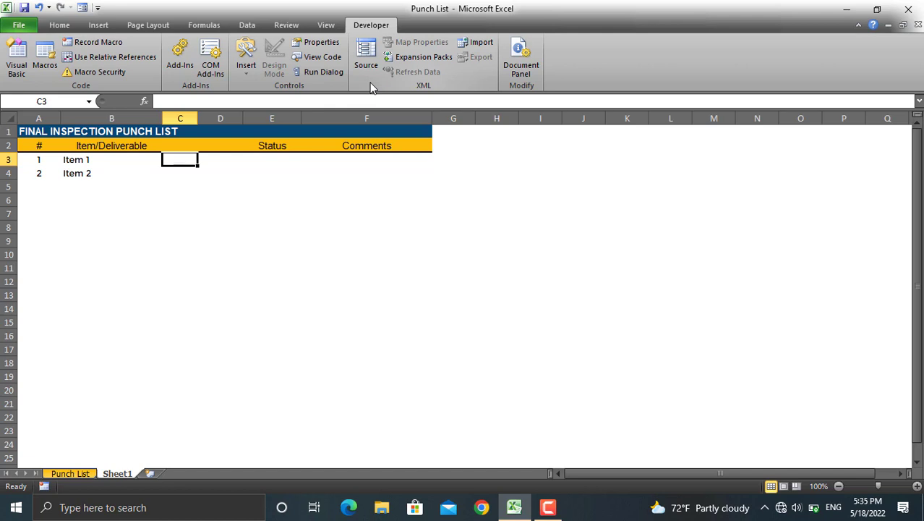
Draw a form-control checkbox in C3 beside Item 1 and clear its label text.
left_click(248, 71)
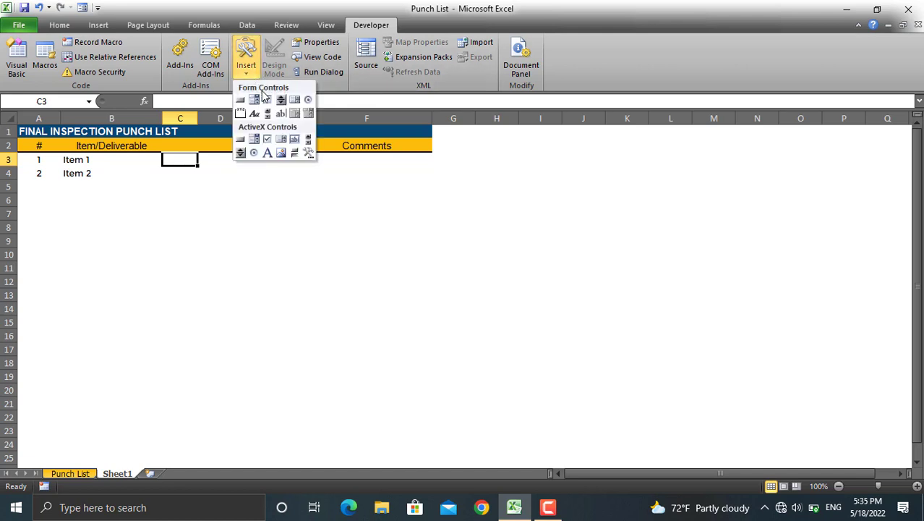
left_click(268, 101)
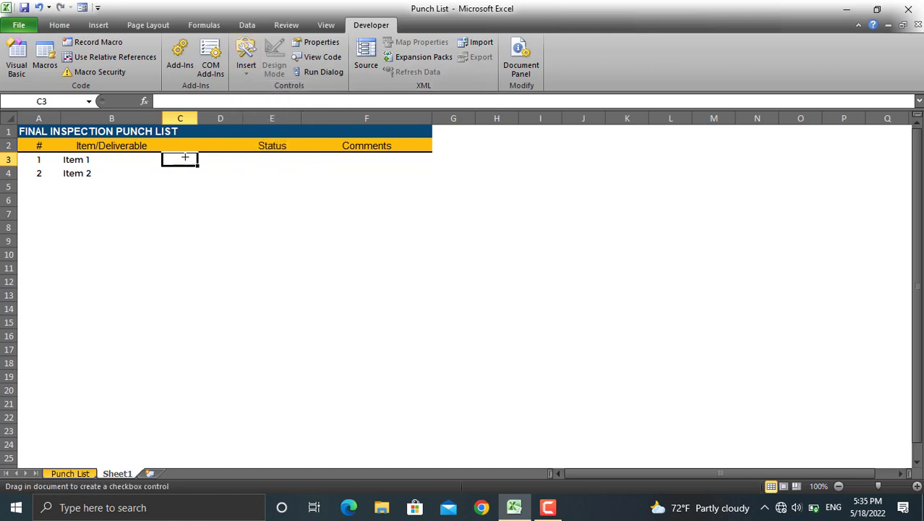
left_click_drag(173, 157, 196, 172)
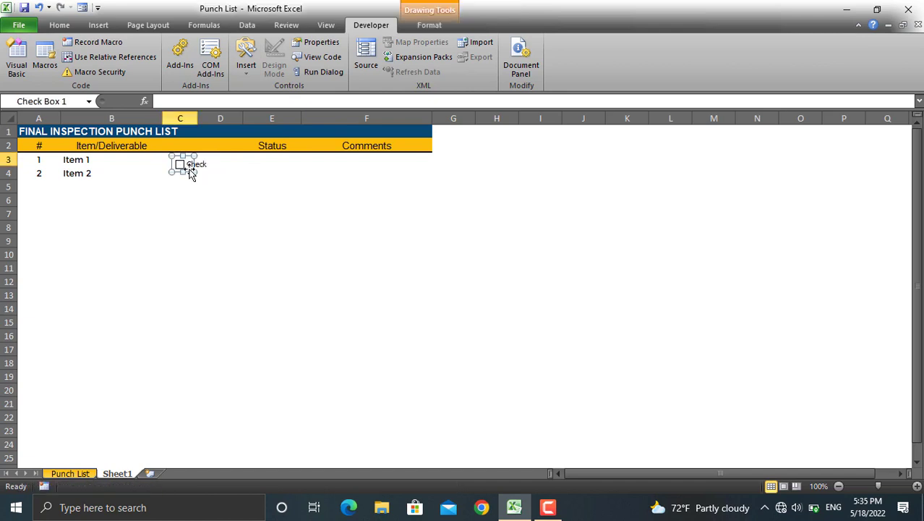
left_click(191, 165)
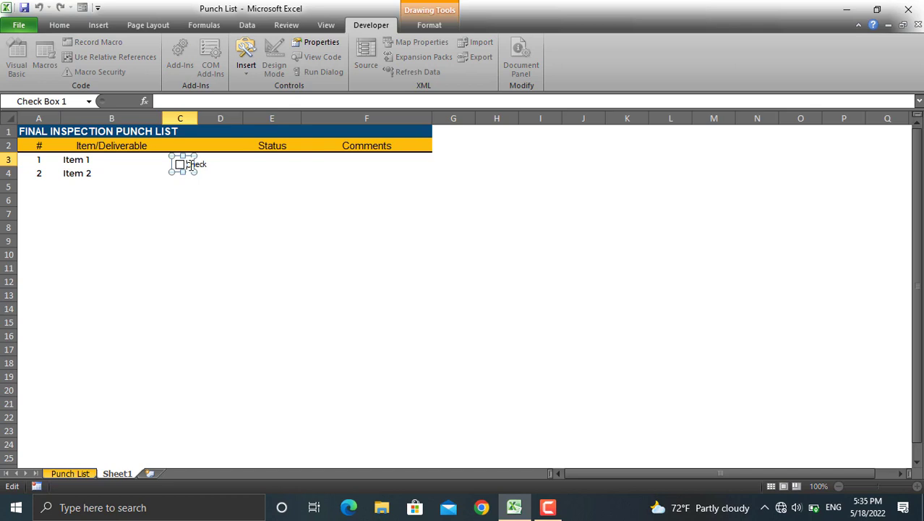
key("ctrl+a")
key("Delete")
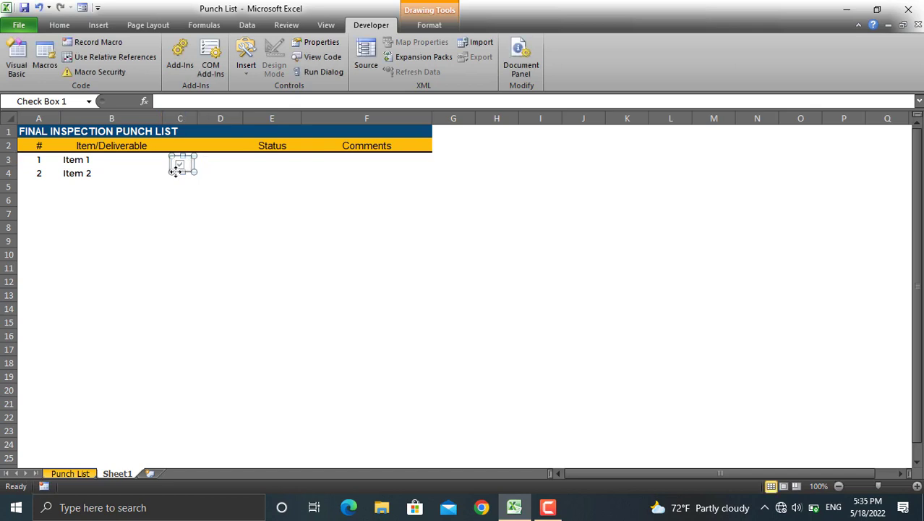
left_click(172, 168)
key("Escape")
left_click(179, 172)
Copy the checkbox and place the pasted copy beside Item 2 in C4.
right_click(177, 167)
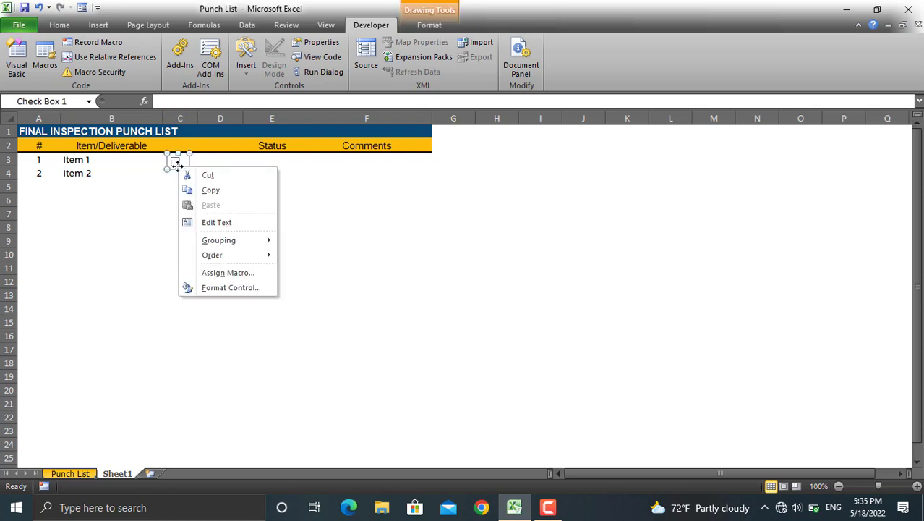
left_click(209, 191)
right_click(189, 198)
key("Escape")
key("ctrl+v")
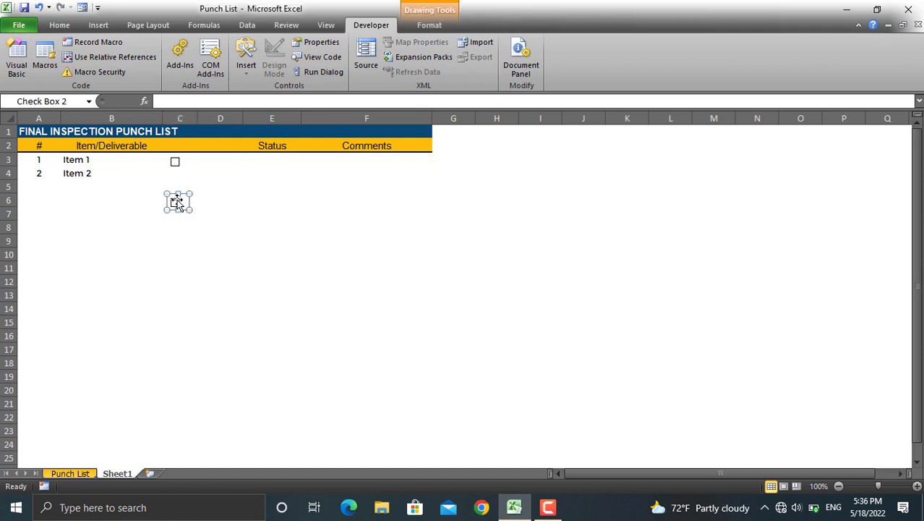
left_click_drag(185, 209, 185, 182)
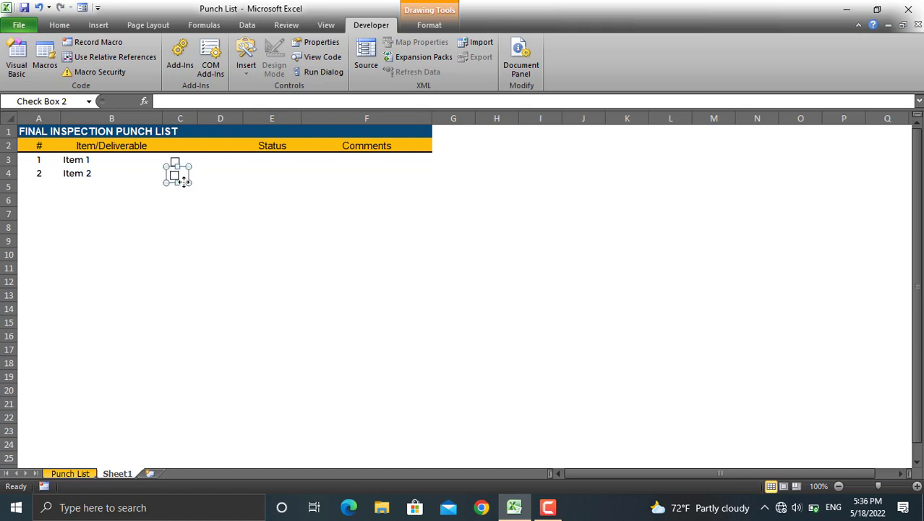
left_click_drag(184, 182, 185, 182)
left_click(189, 186)
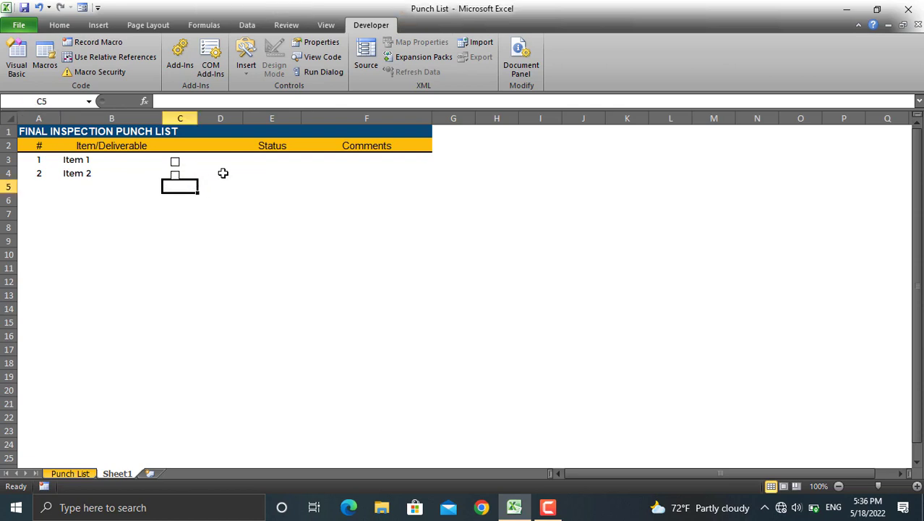
Set the Item 1 checkbox's cell link to D3.
left_click(217, 172)
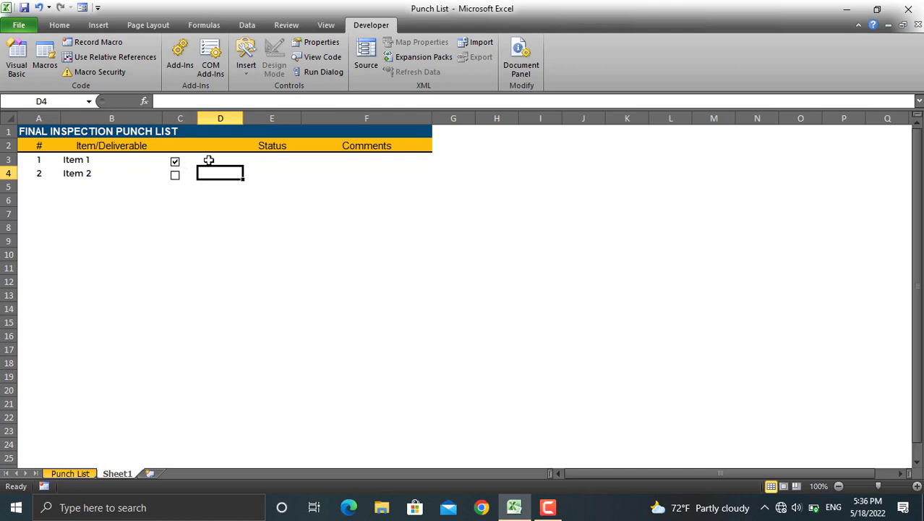
left_click(208, 160)
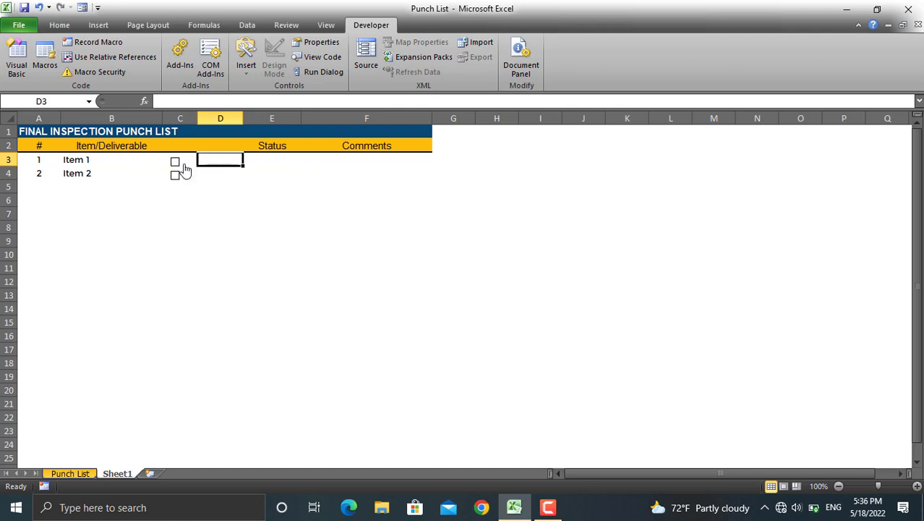
right_click(177, 163)
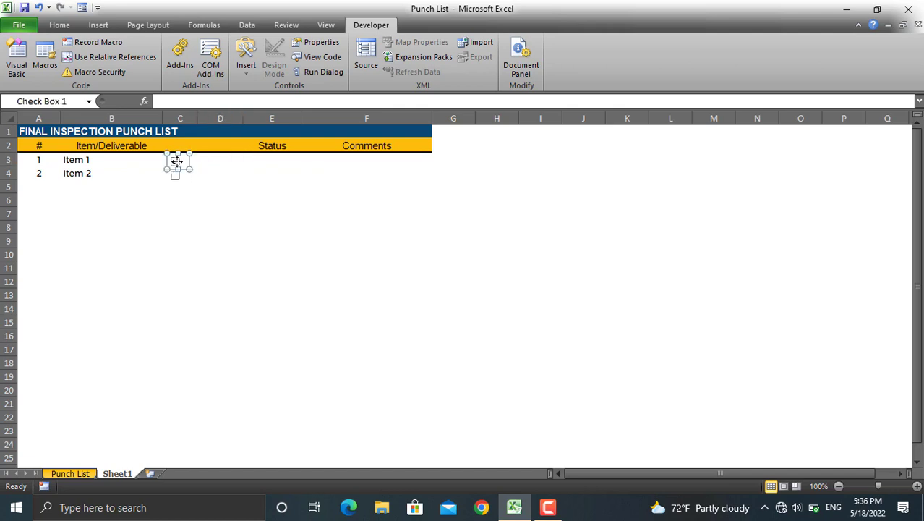
left_click(224, 284)
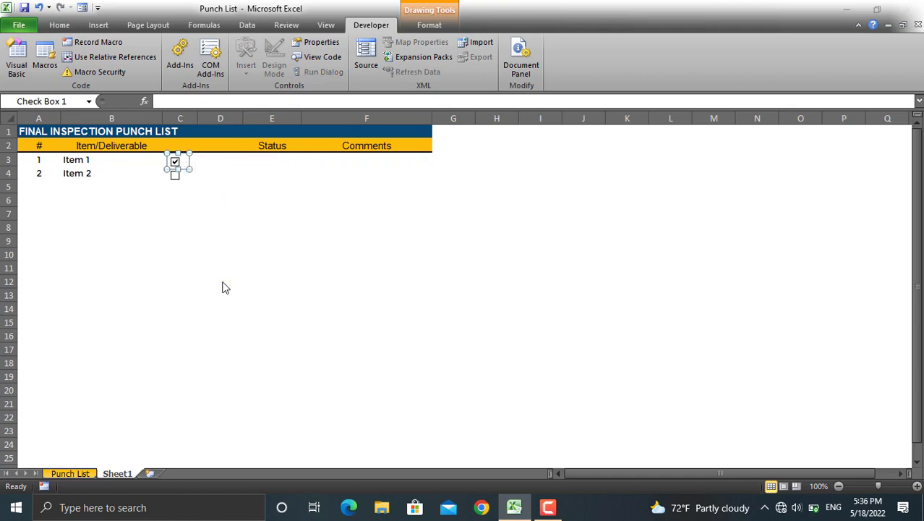
left_click(508, 201)
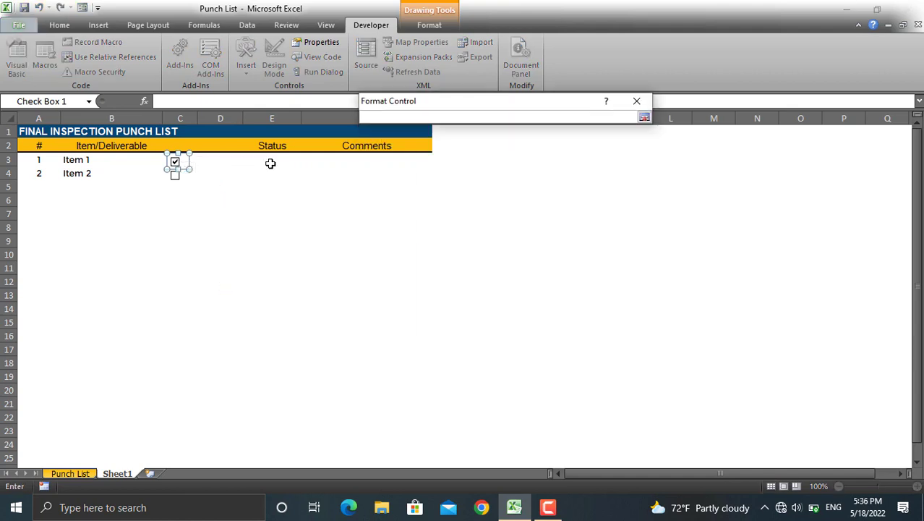
left_click(220, 160)
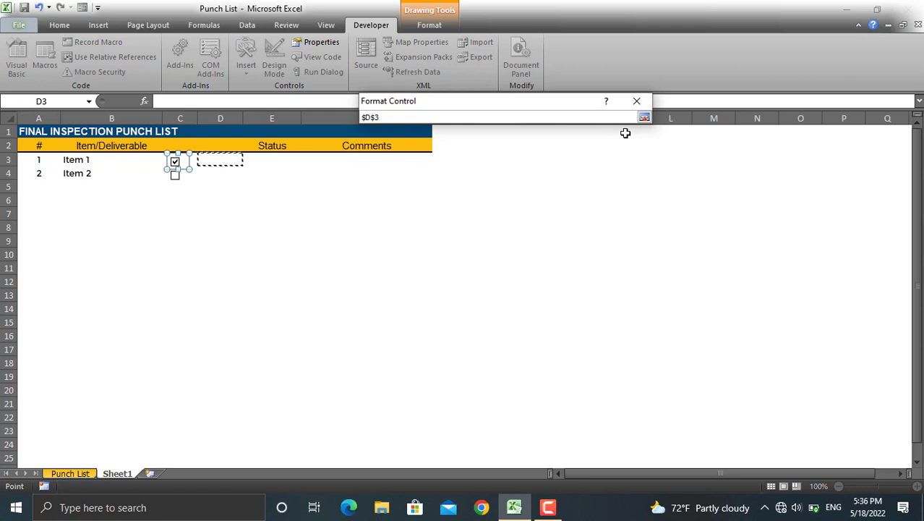
left_click(645, 117)
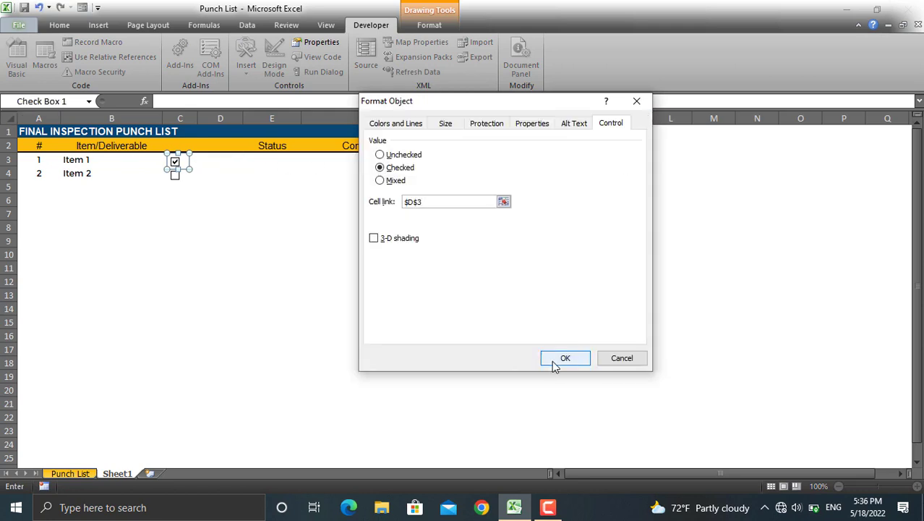
left_click(554, 359)
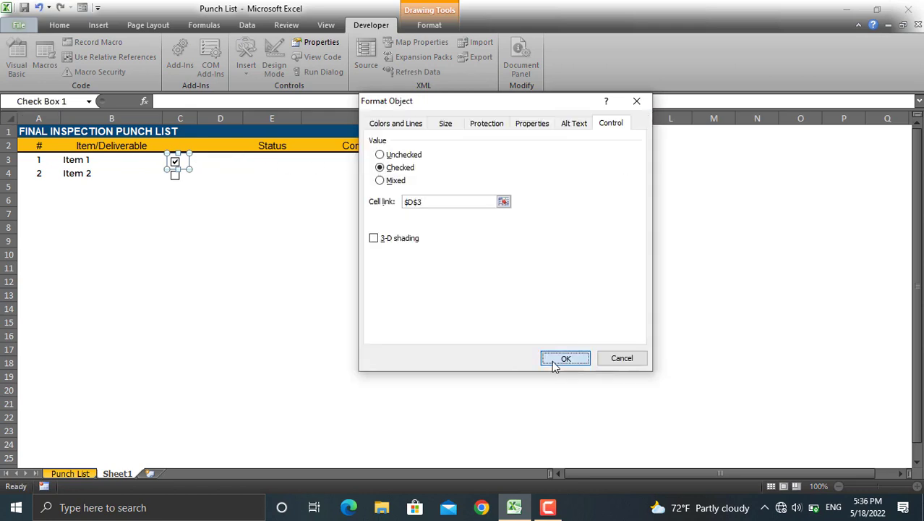
Tick and untick the Item 2 checkbox to test its TRUE/FALSE value in D4.
left_click(176, 176, "ctrl")
left_click(220, 175)
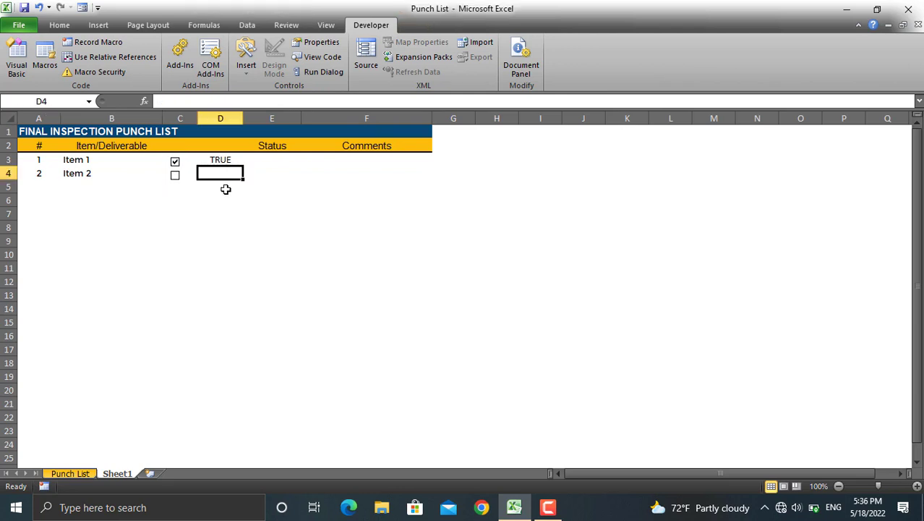
left_click(175, 177)
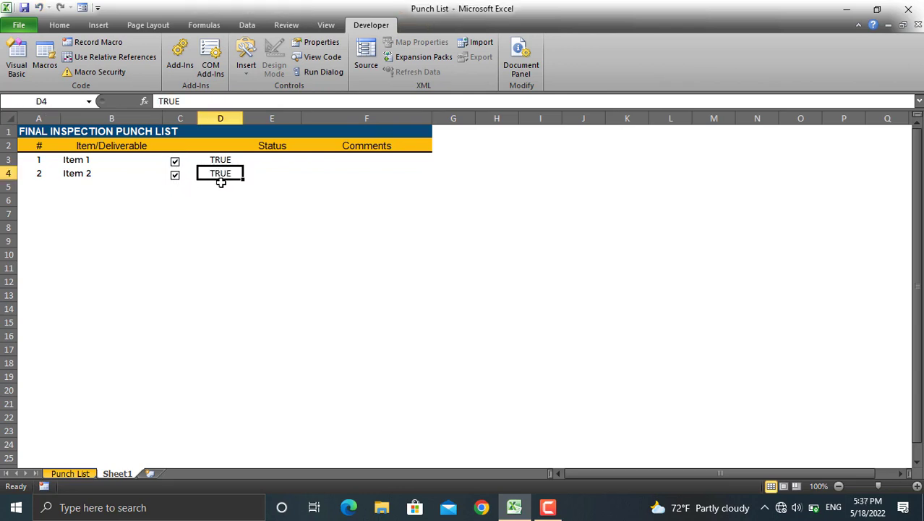
left_click(176, 178)
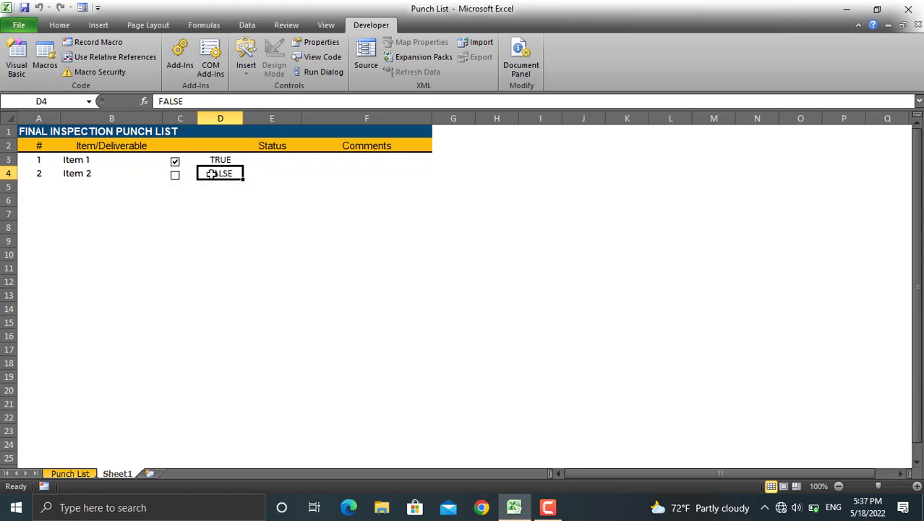
Enter =IF(D3=TRUE,"Completed","Incomplete") in E3 and fill it down to E4.
left_click(267, 160)
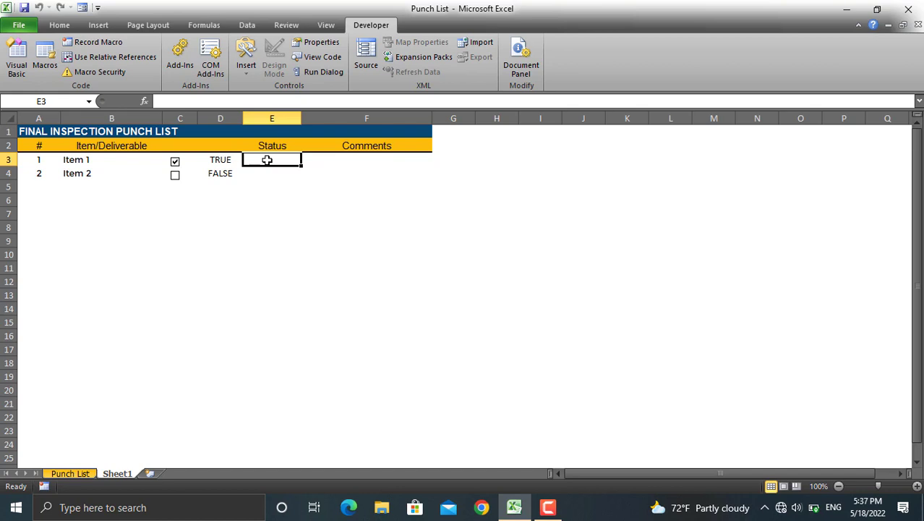
type("=")
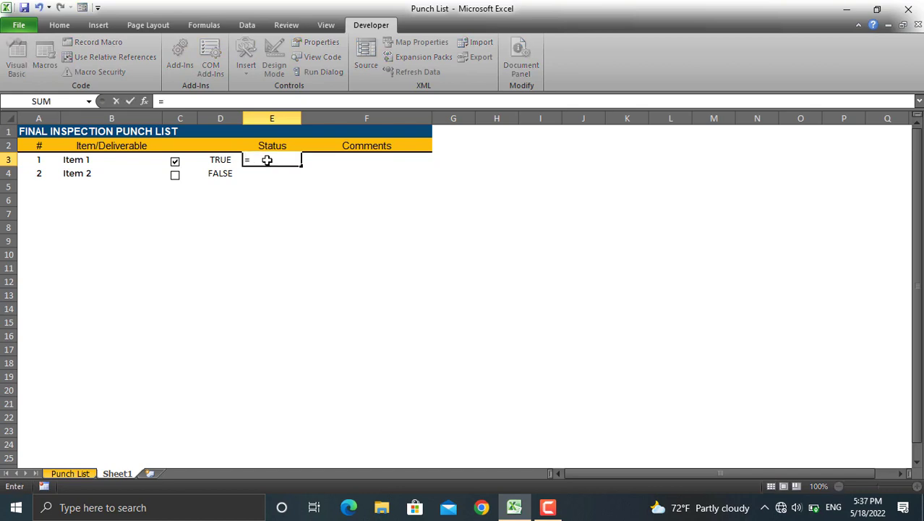
type("if")
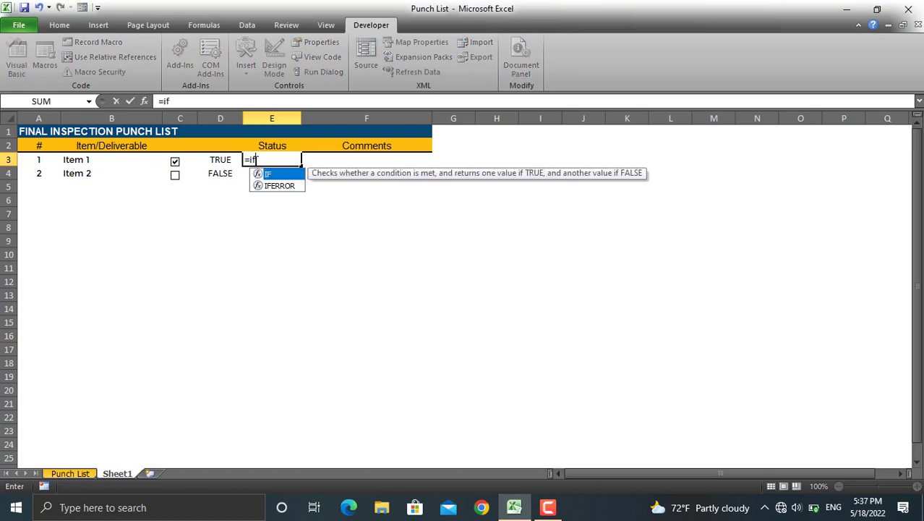
type("(")
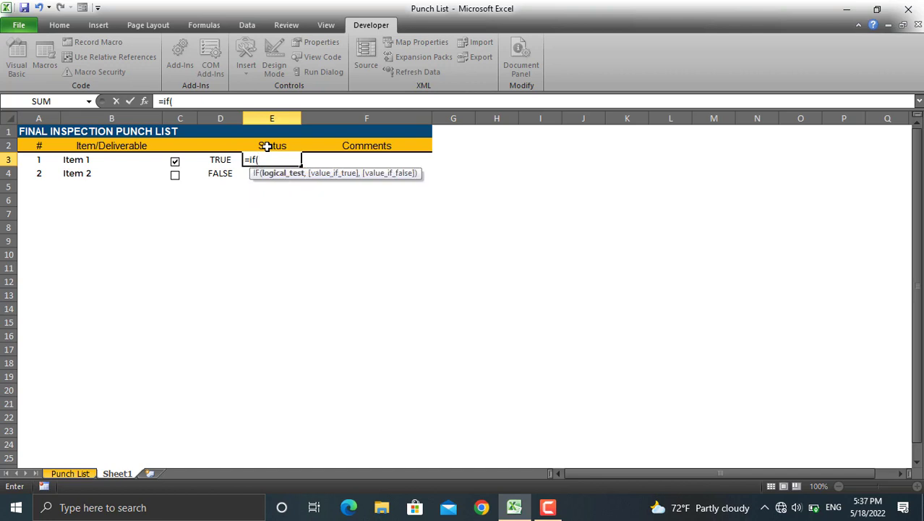
left_click(225, 160)
type("=TRUE,")
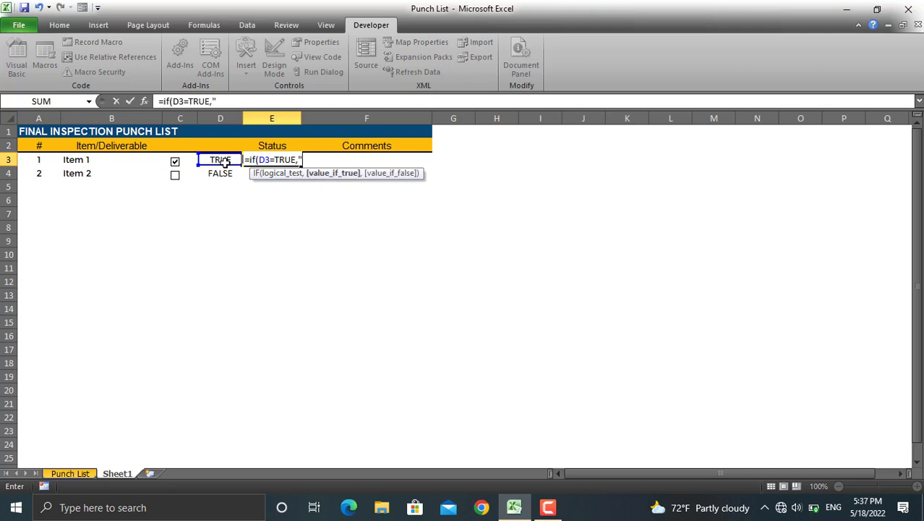
type("Com")
type("pleted")
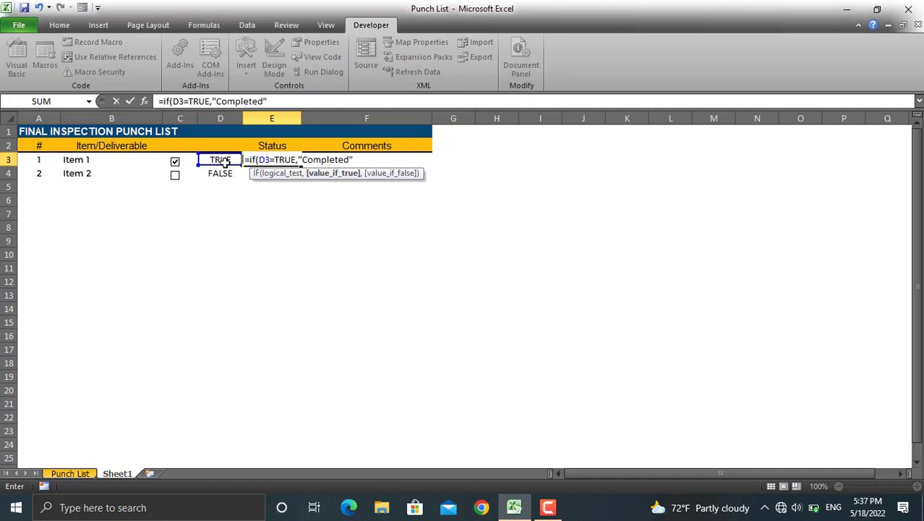
type(",\"")
type("Incompl")
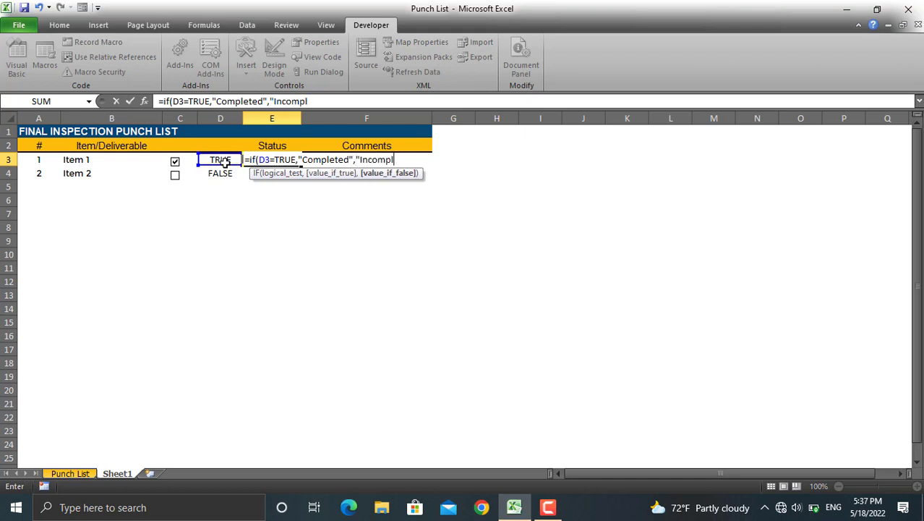
type("pete")
key("Return")
left_click(280, 159)
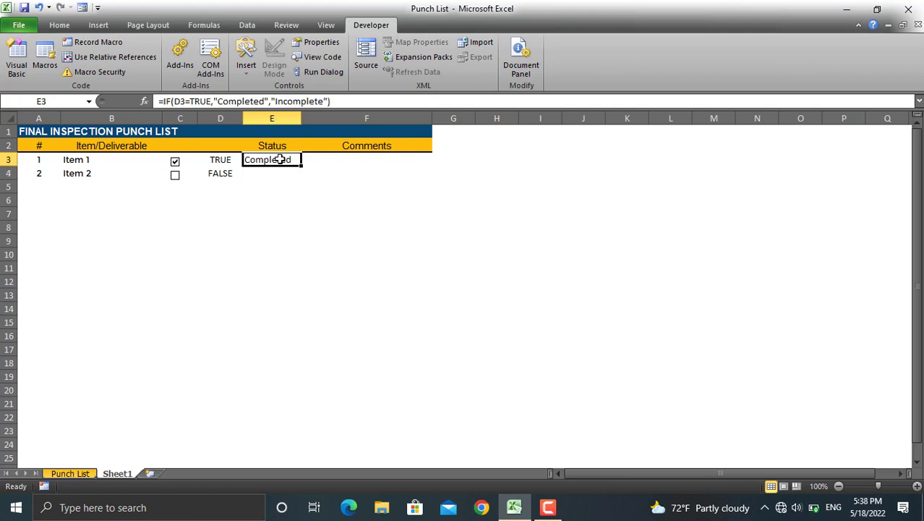
left_click_drag(301, 164, 303, 180)
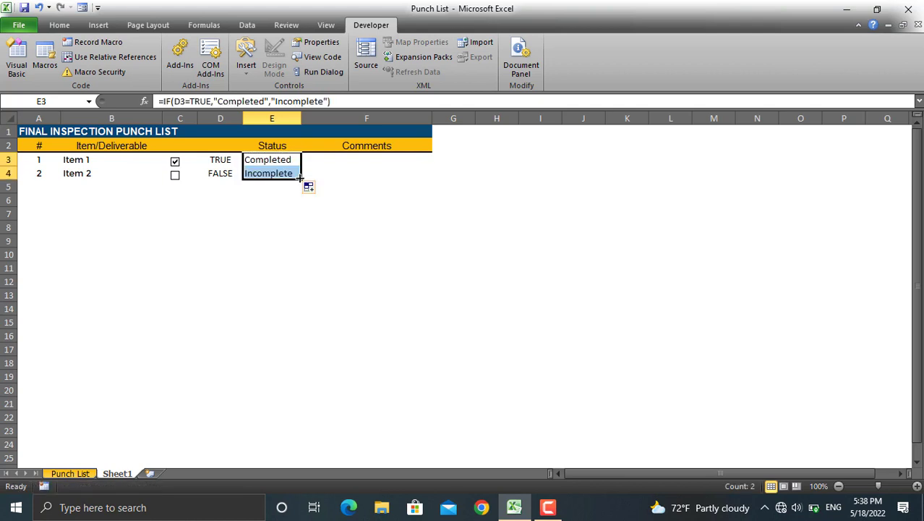
left_click(273, 194)
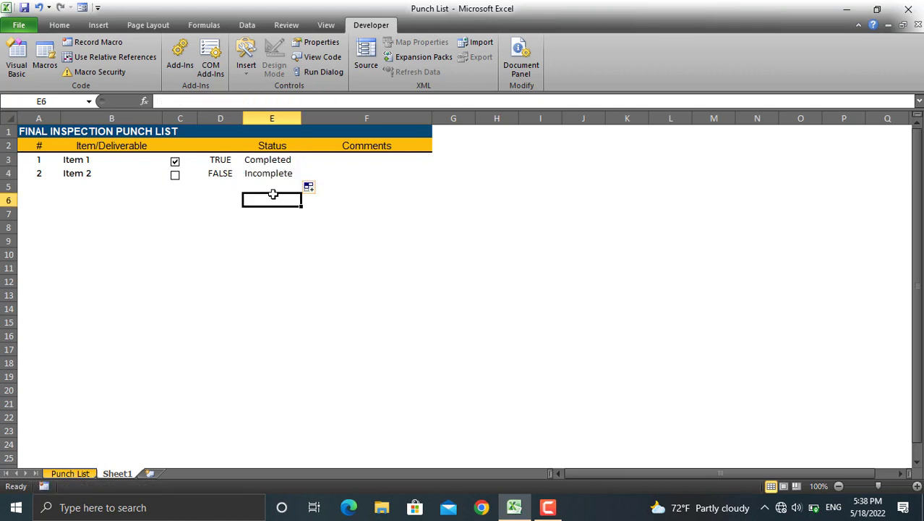
Test the Item 2 checkbox against its status, then hide helper column D.
left_click(176, 178)
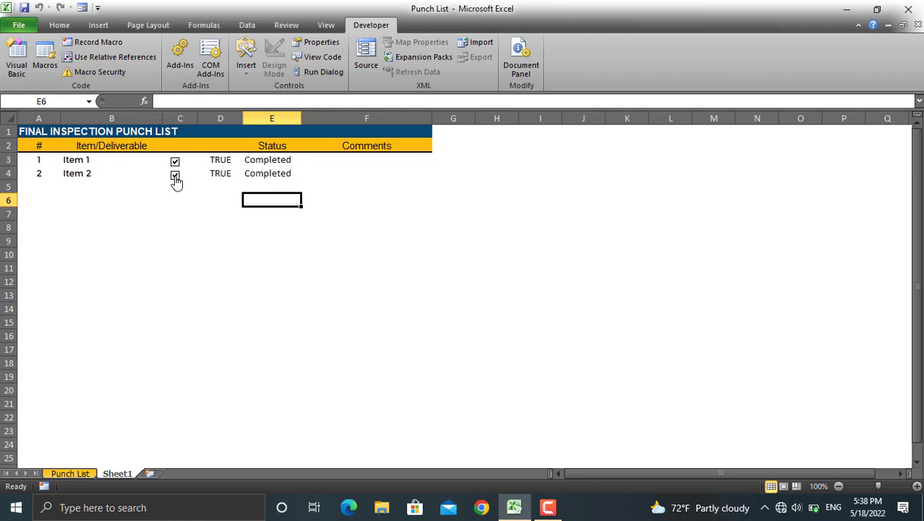
left_click(175, 178)
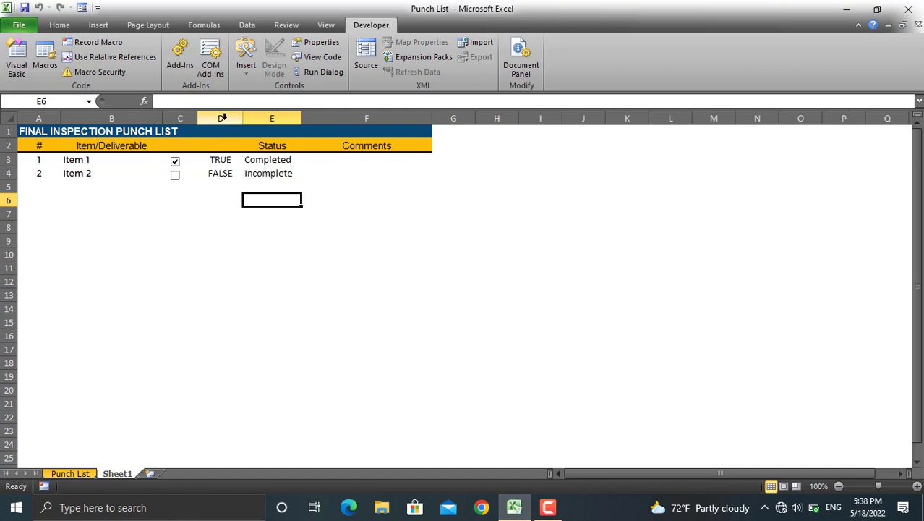
right_click(222, 118)
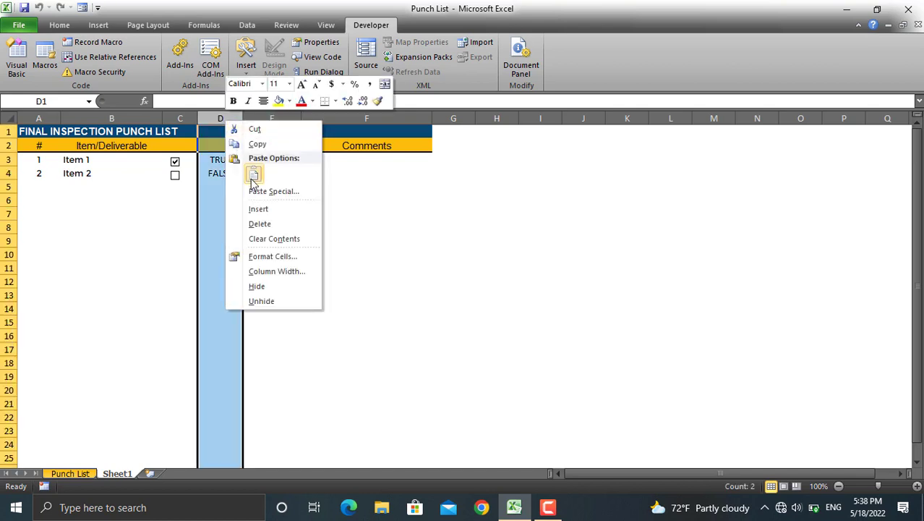
left_click(262, 287)
left_click(262, 213)
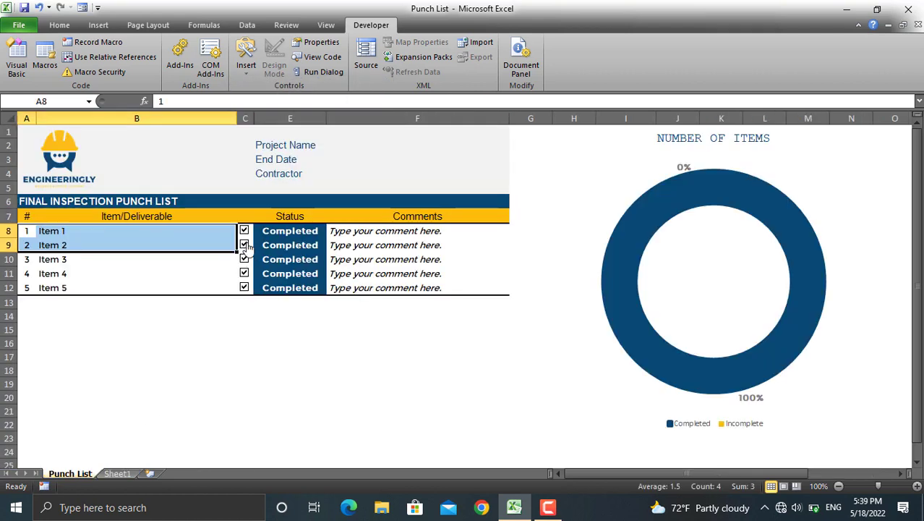
Untick the Item 2 and Item 3 checkboxes on the Punch List sheet.
left_click(245, 246)
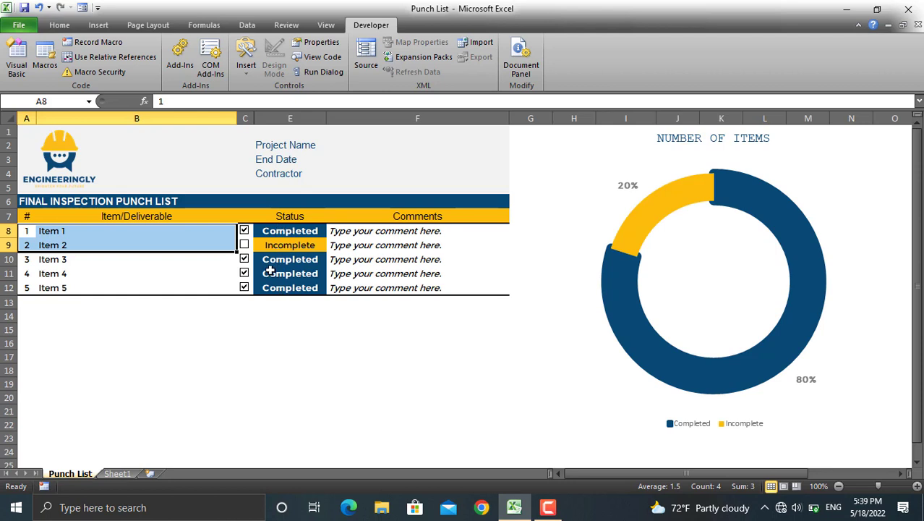
left_click(245, 269)
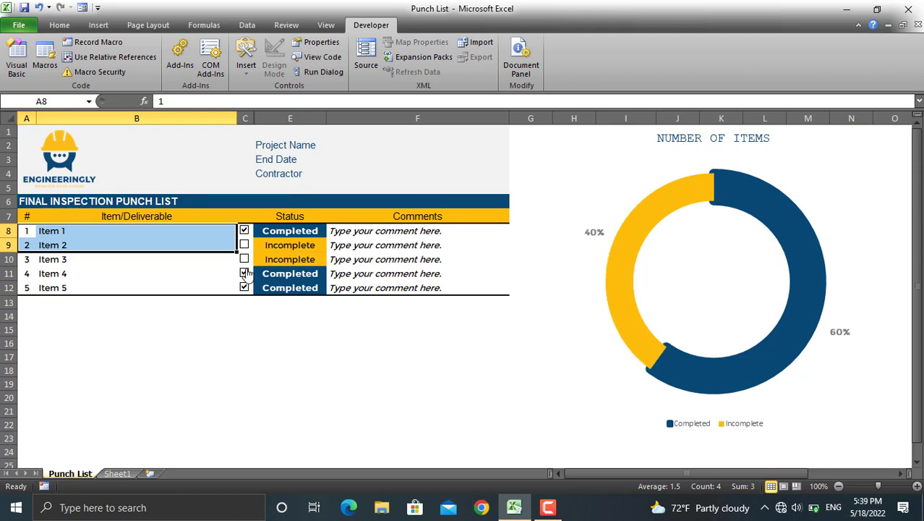
On Sheet1, start an Equal To 'Completed' highlight rule for status cells E3:E4.
left_click(120, 473)
left_click(233, 161)
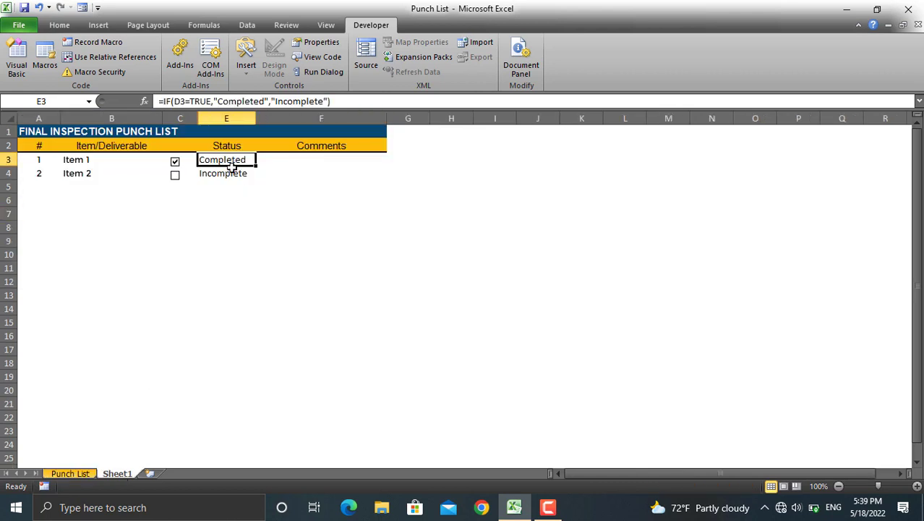
left_click_drag(233, 171, 231, 172)
left_click(59, 25)
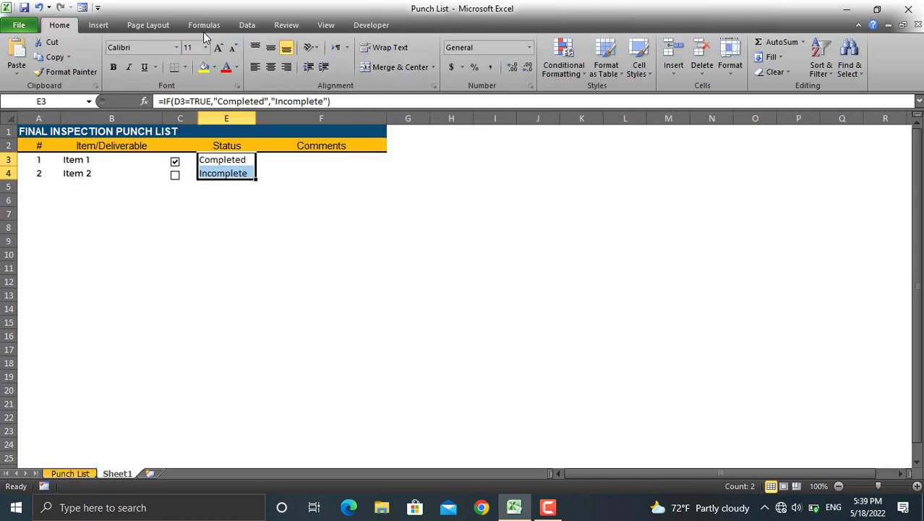
left_click(568, 69)
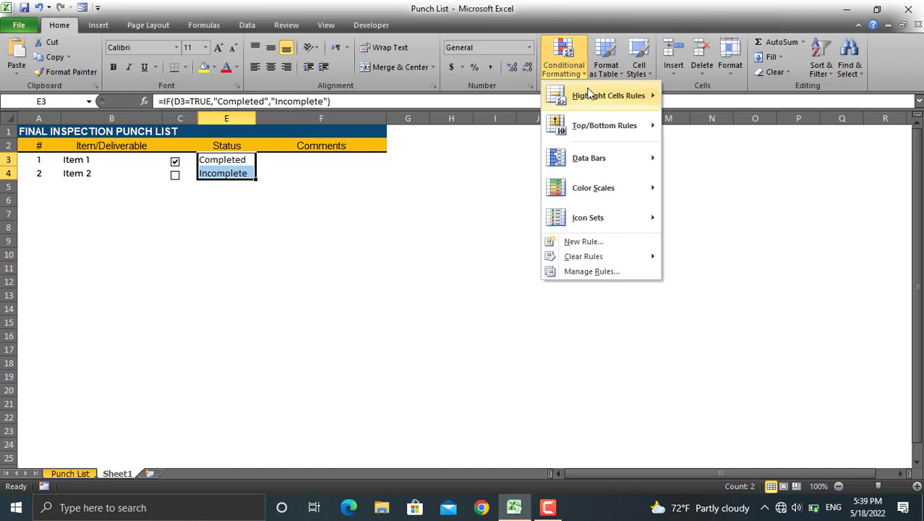
mouse_move(608, 95)
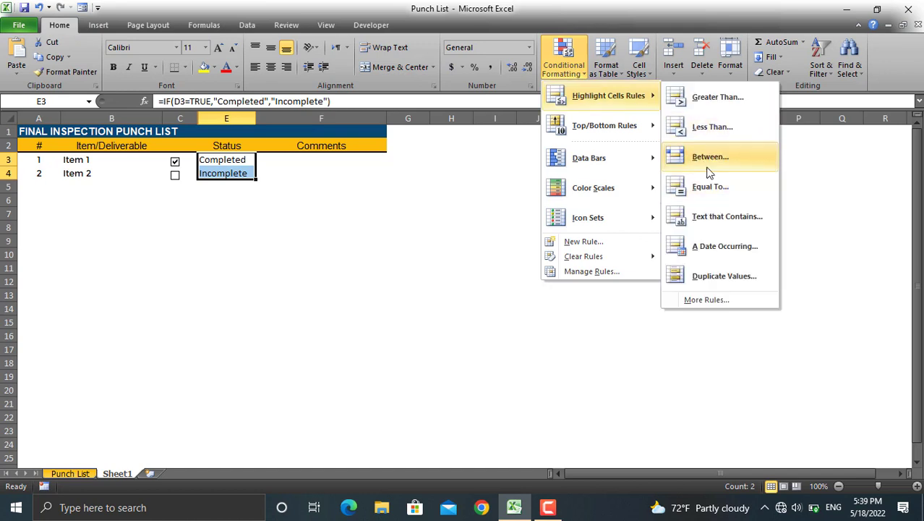
left_click(708, 185)
type("Complete")
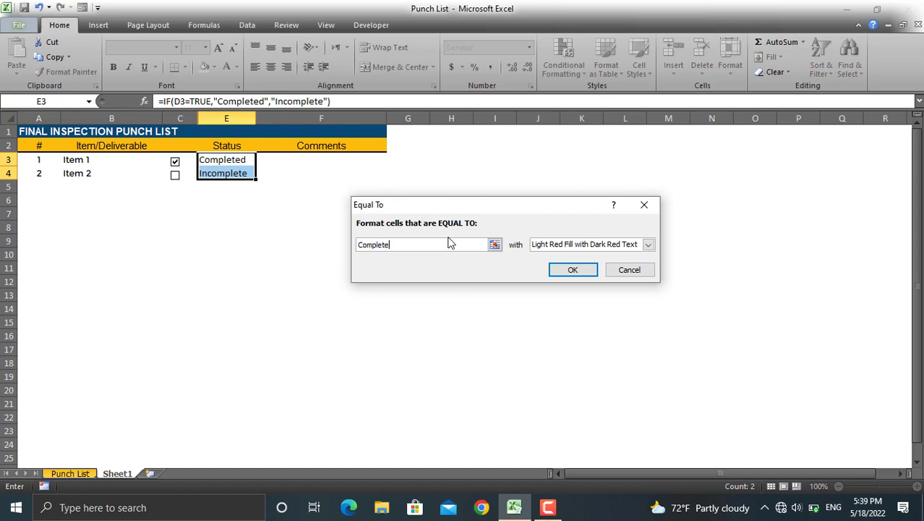
type("d")
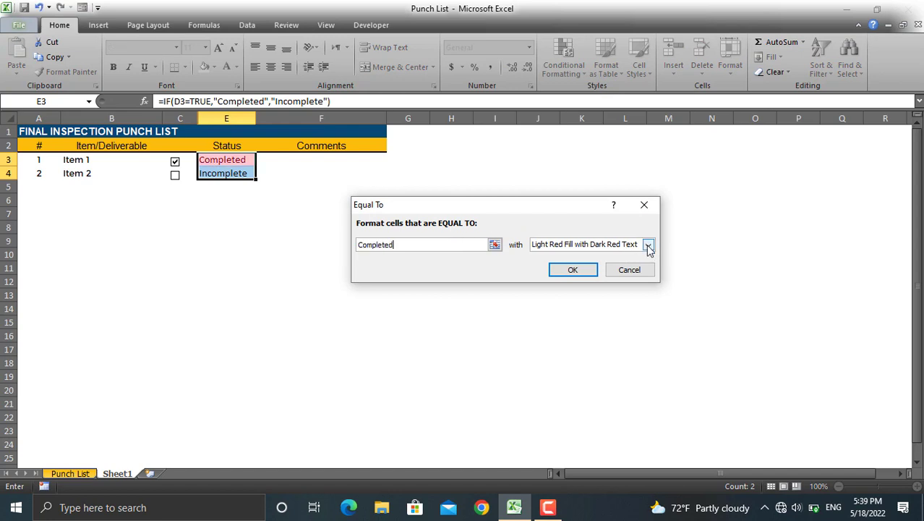
Give the Completed rule a custom dark blue-gray fill with bold white text.
left_click(649, 244)
left_click(585, 310)
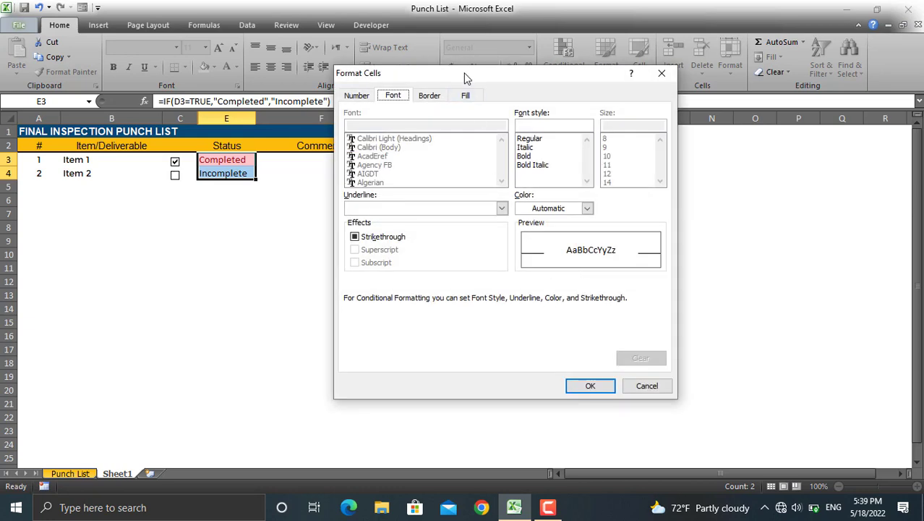
left_click(466, 96)
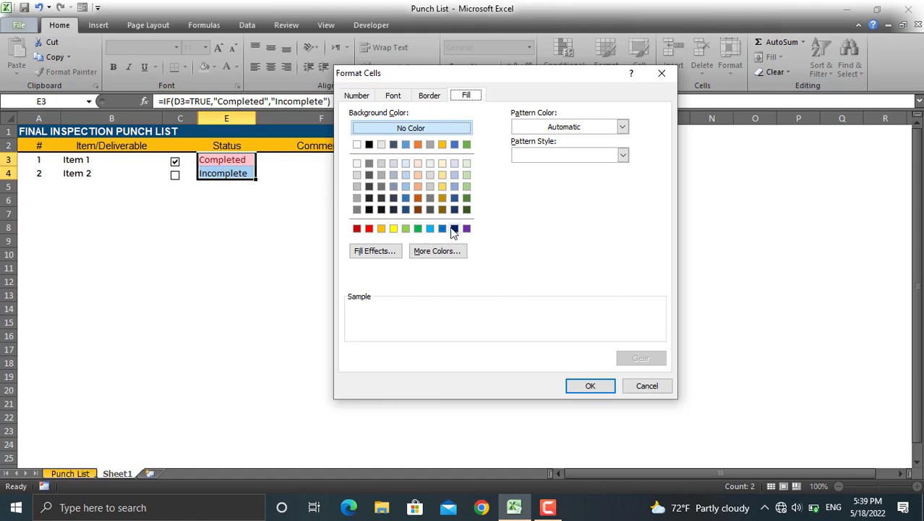
left_click(393, 145)
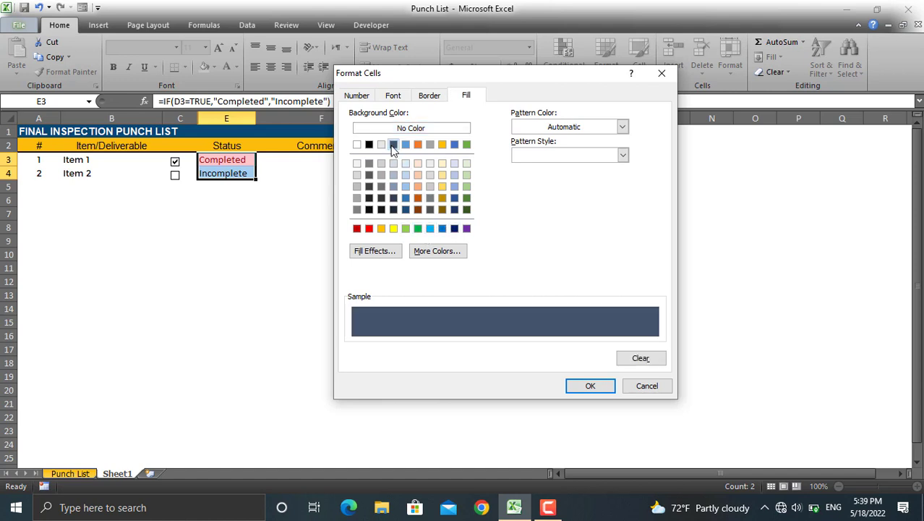
left_click(393, 96)
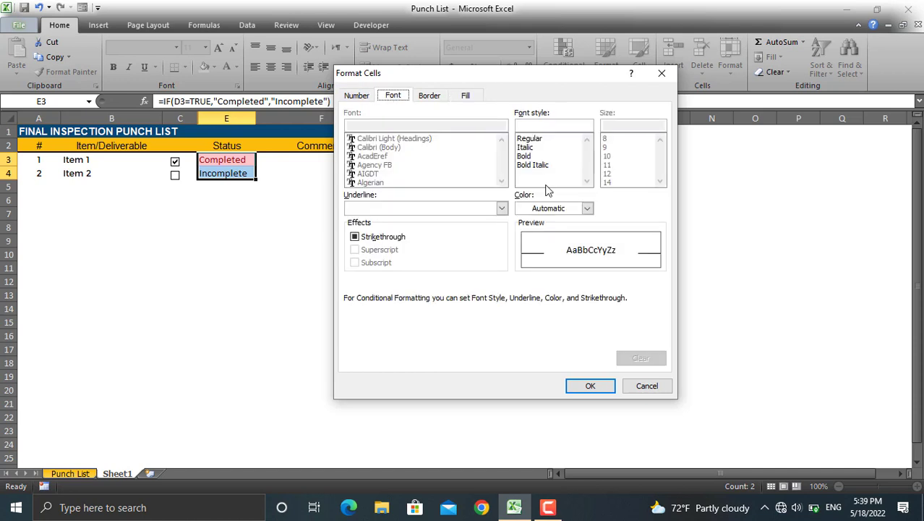
left_click(587, 208)
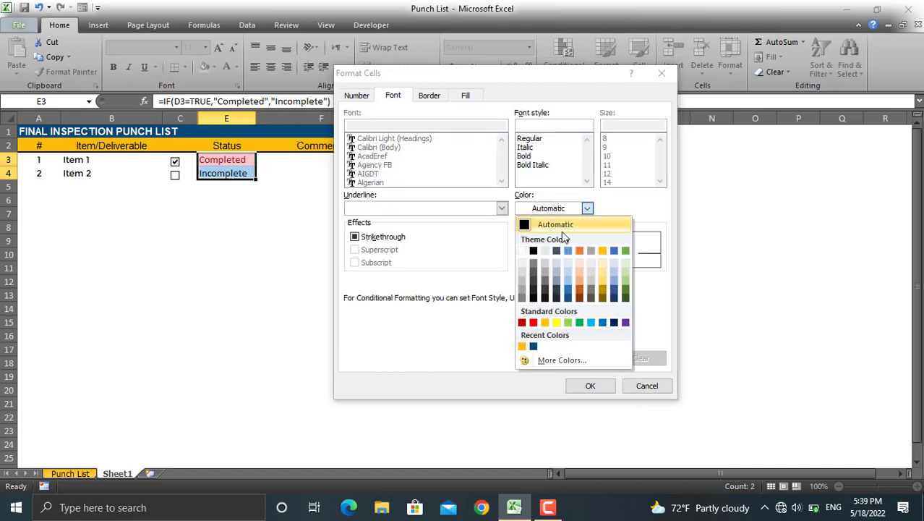
left_click(522, 251)
left_click(528, 157)
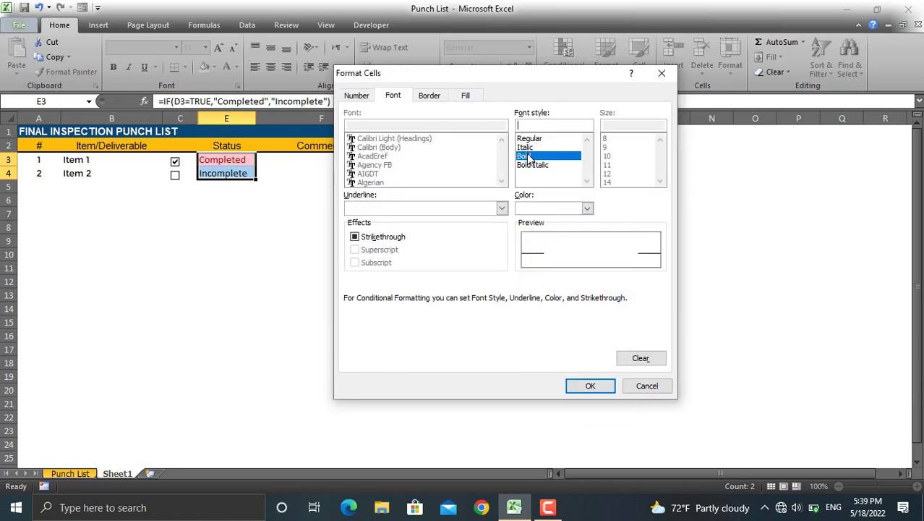
left_click(590, 384)
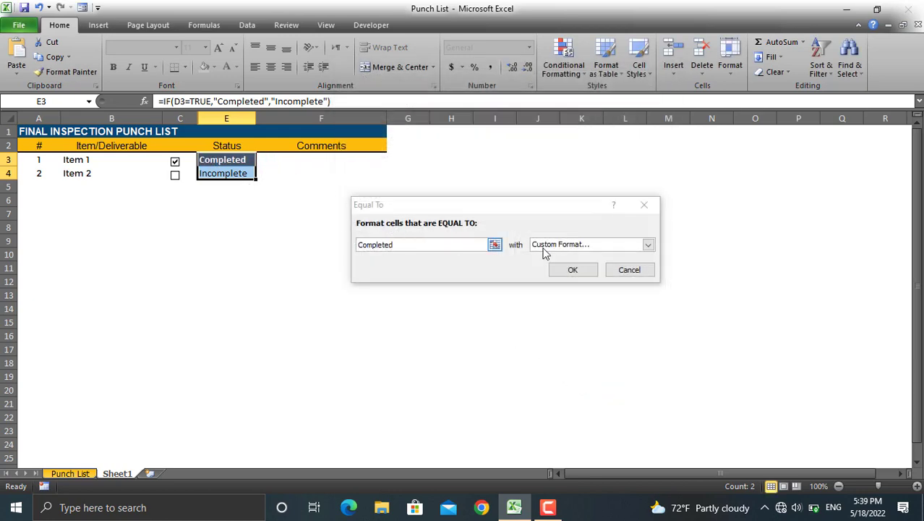
left_click(570, 271)
left_click(617, 271)
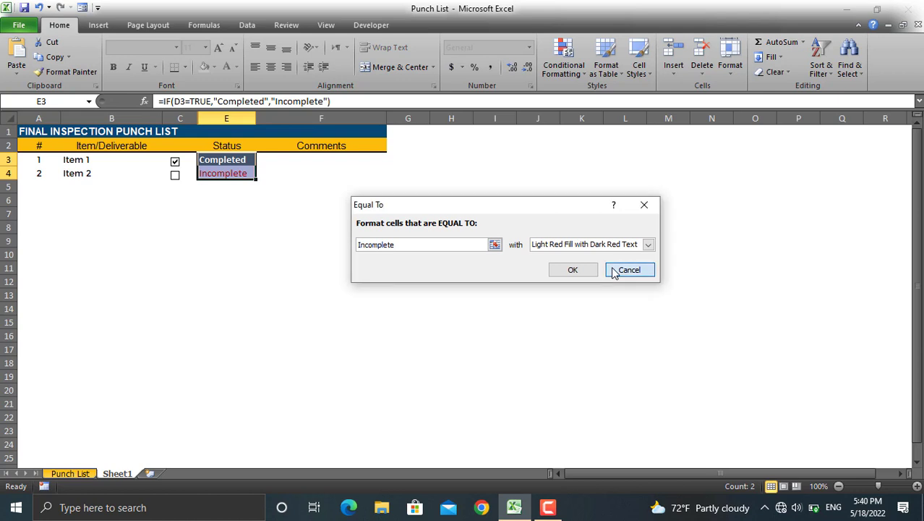
Add an Equal To 'Incomplete' rule with custom gold fill and bold text.
left_click(554, 71)
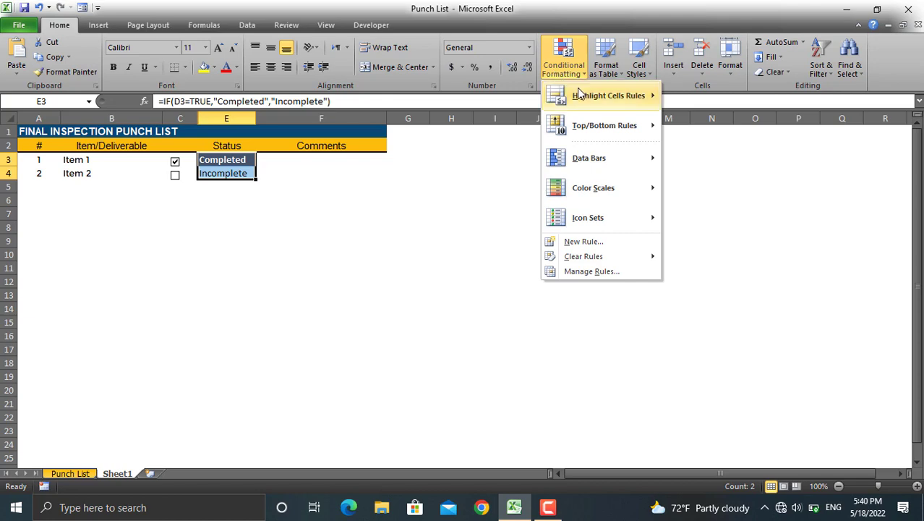
mouse_move(608, 96)
left_click(709, 186)
type("Incompl")
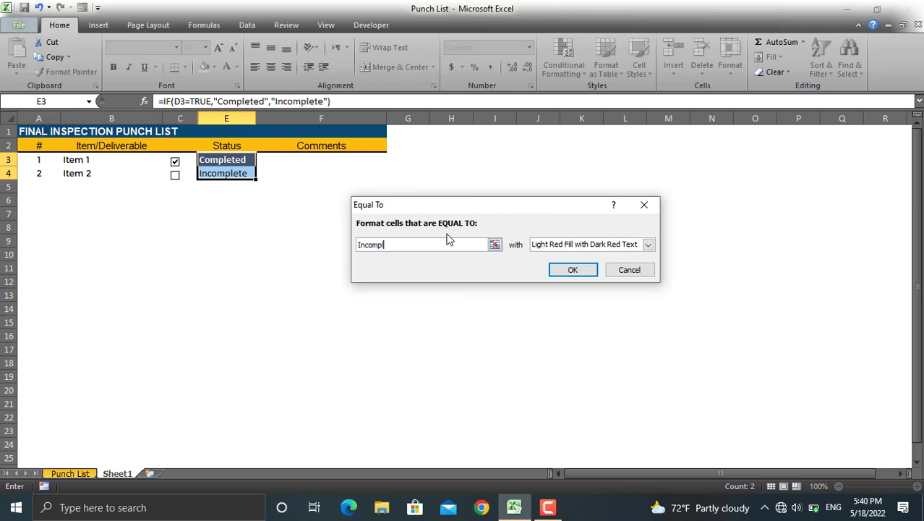
type("ete")
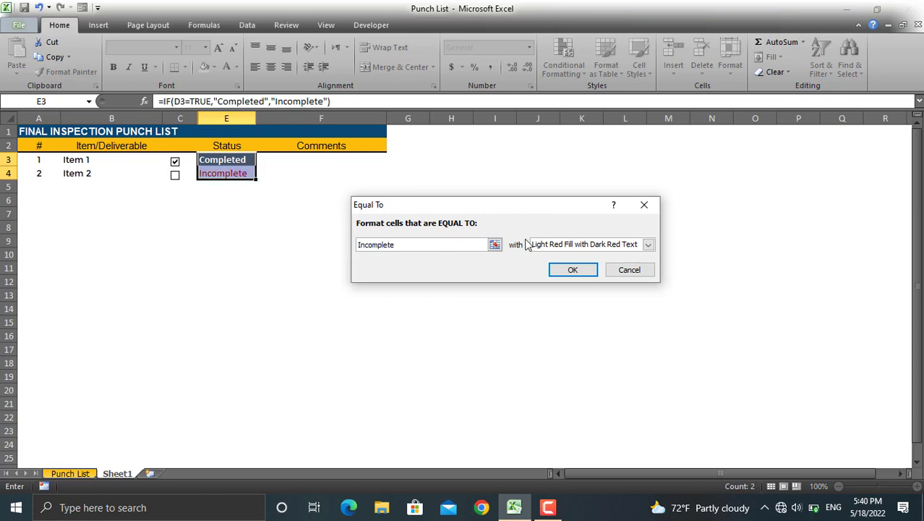
left_click(649, 244)
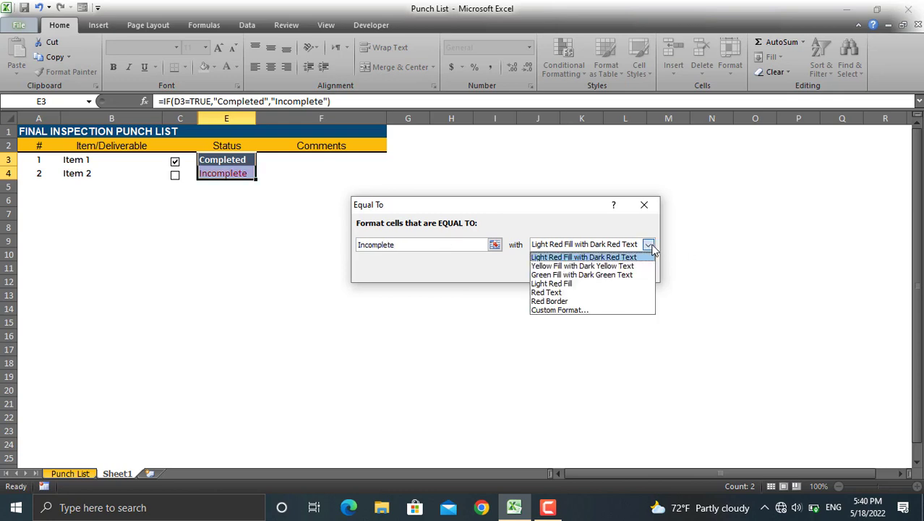
left_click(584, 310)
left_click(466, 95)
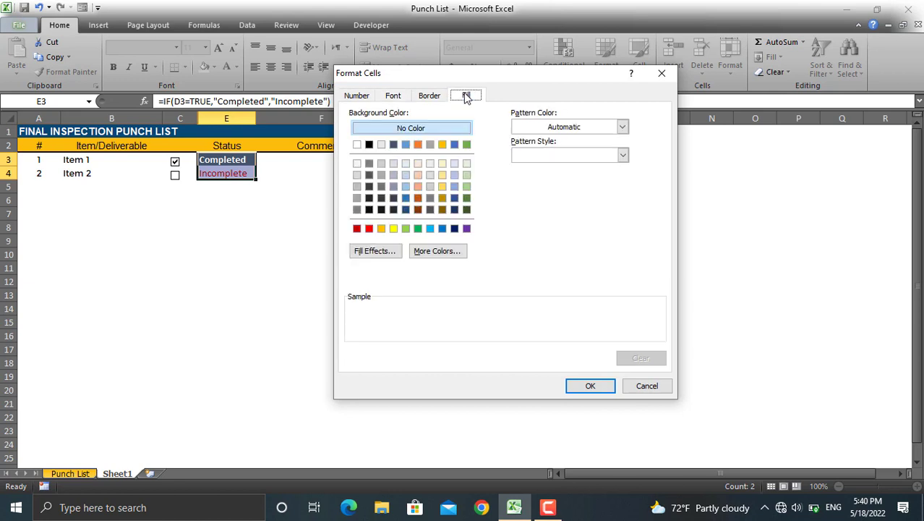
left_click(440, 147)
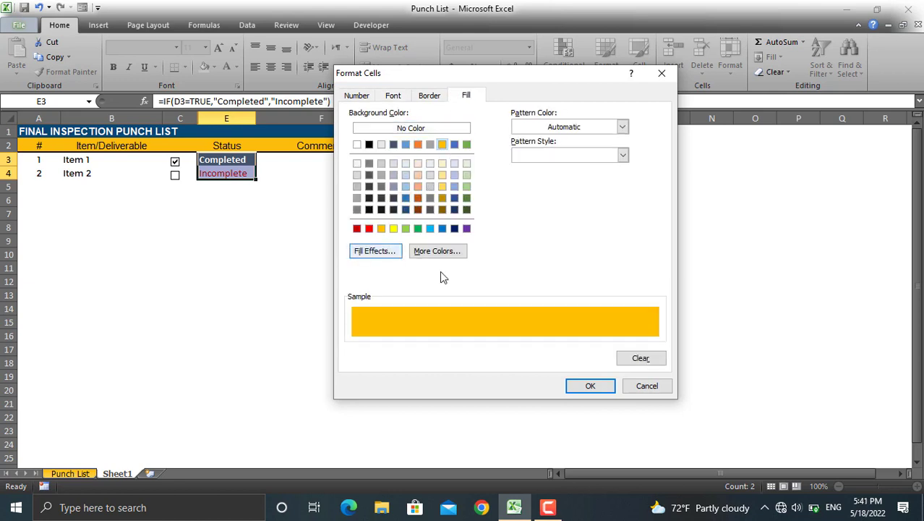
left_click(390, 98)
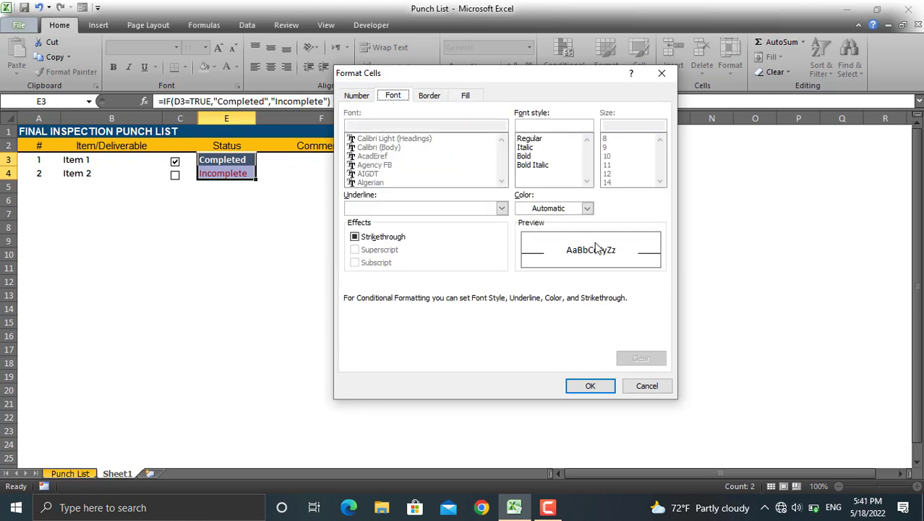
left_click(528, 156)
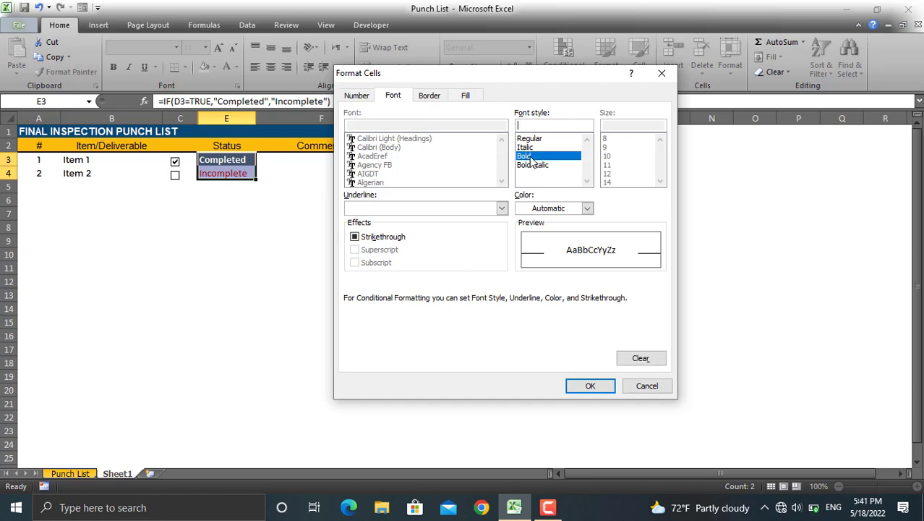
left_click(590, 386)
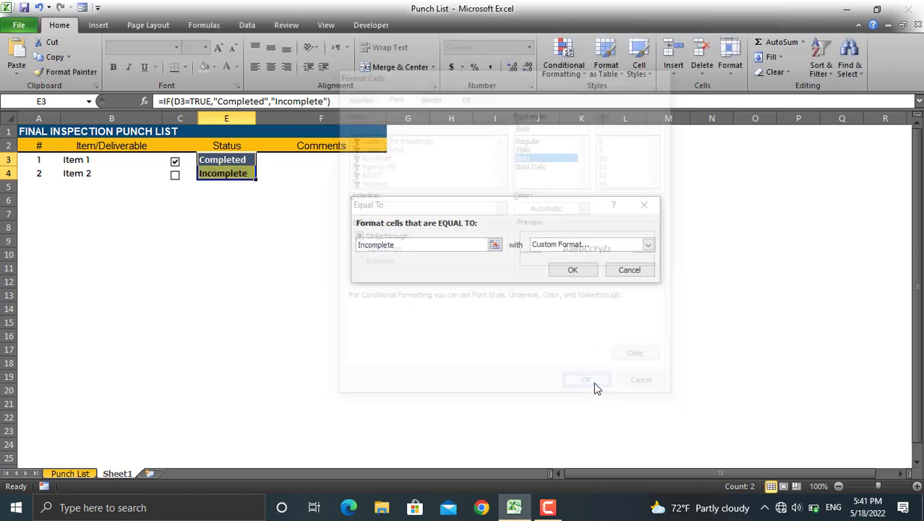
left_click(572, 270)
Untick Item 1 and tick Item 2, glance at the Punch List sheet, then return to Sheet1.
left_click(186, 187)
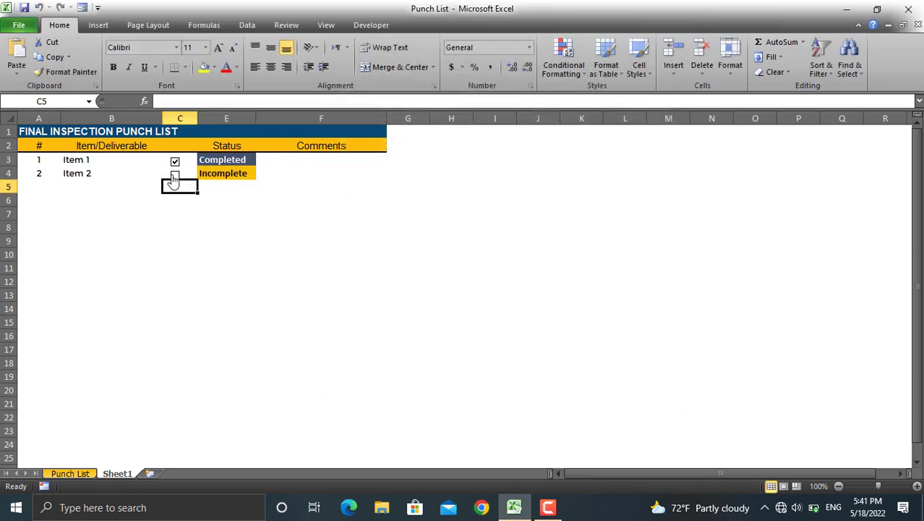
left_click(175, 162)
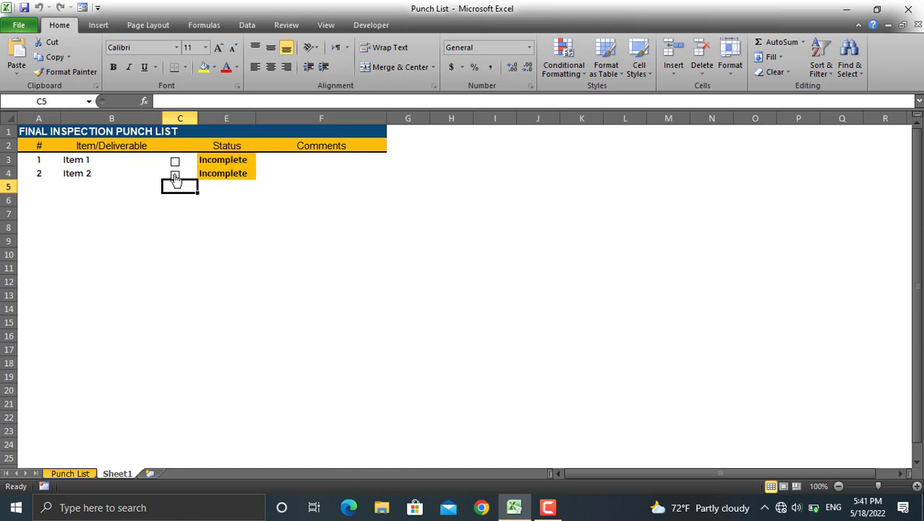
left_click(176, 174)
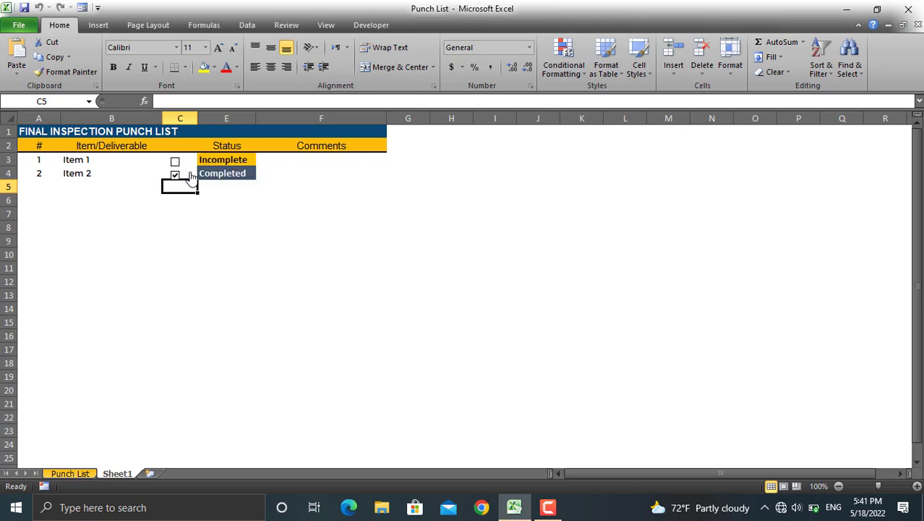
left_click(552, 509)
left_click(83, 474)
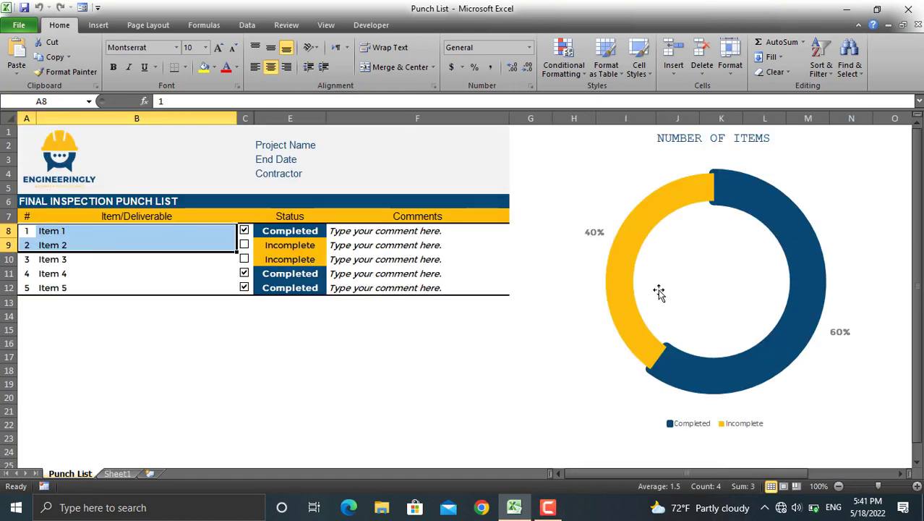
left_click(119, 473)
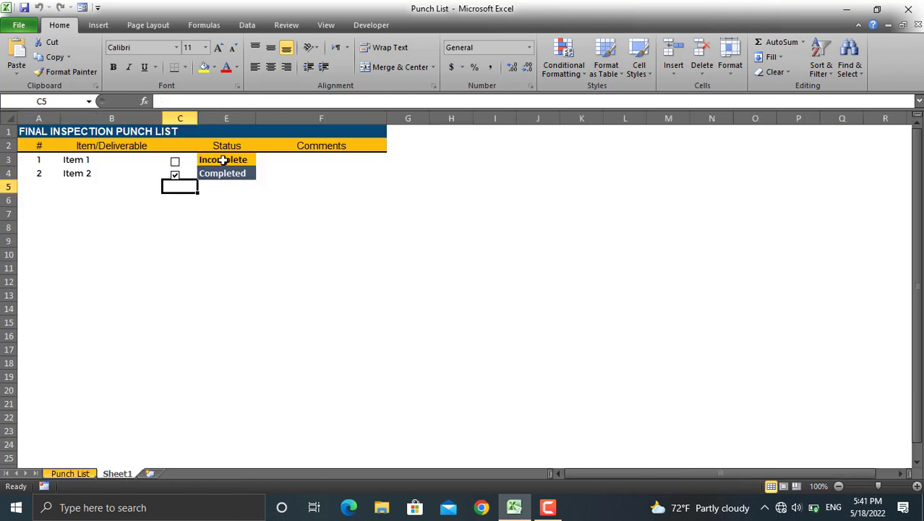
Type the labels Incomplete and Completed in I2 and I3.
left_click(497, 149)
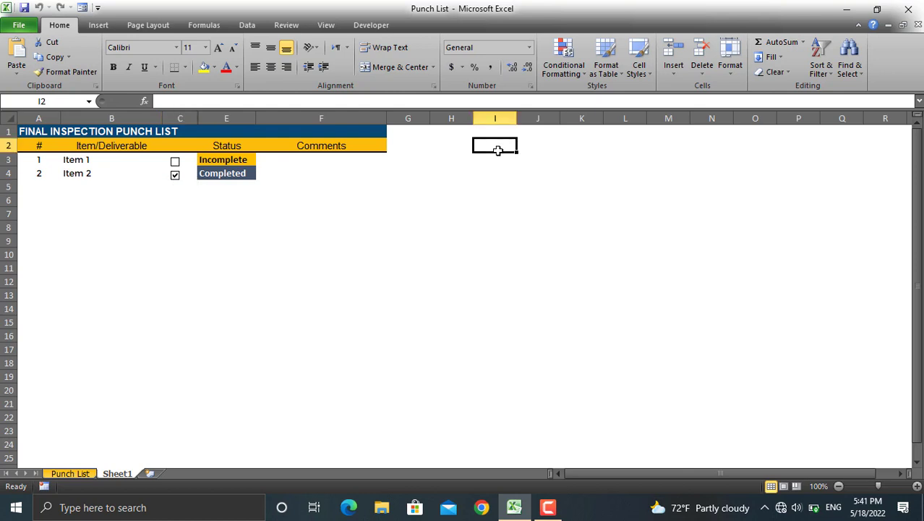
type("In")
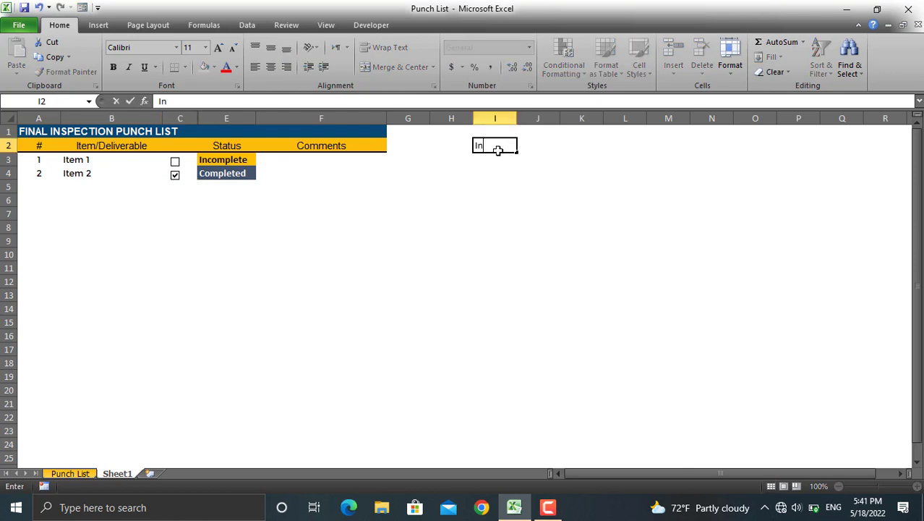
type("complete")
key("Return")
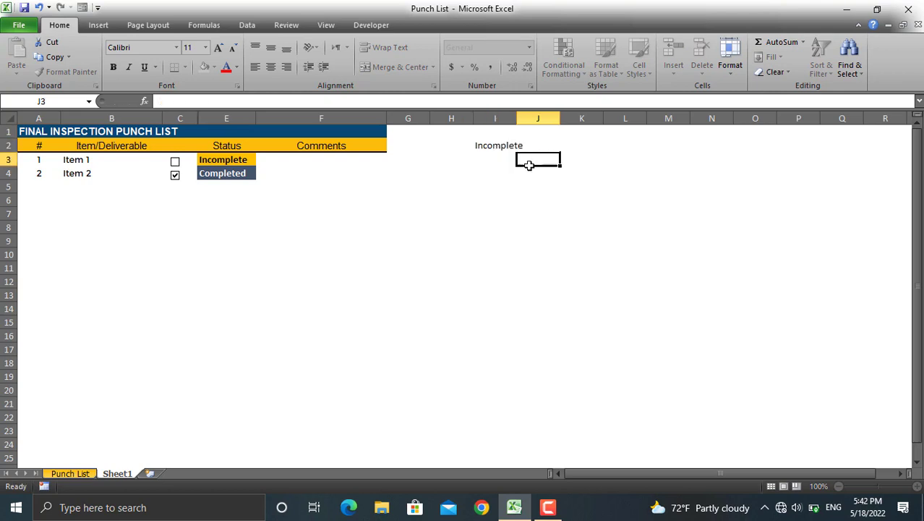
type("C")
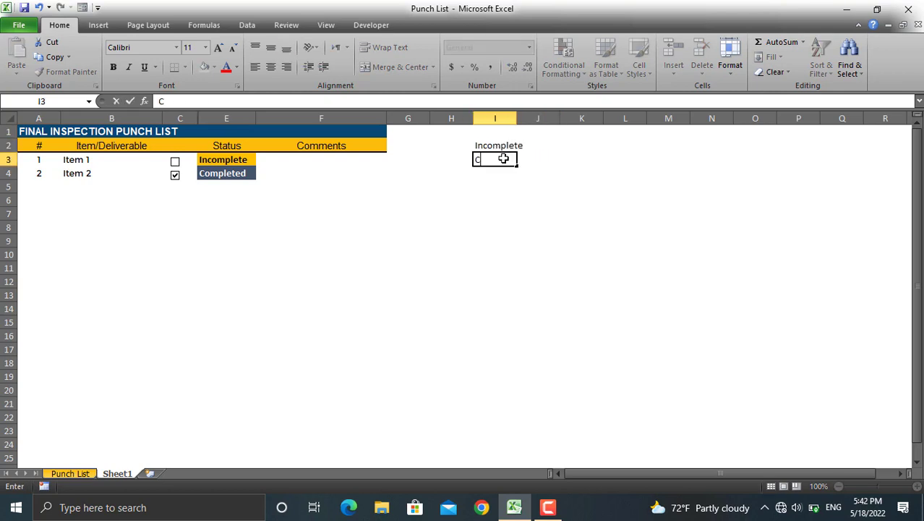
type("ompleted")
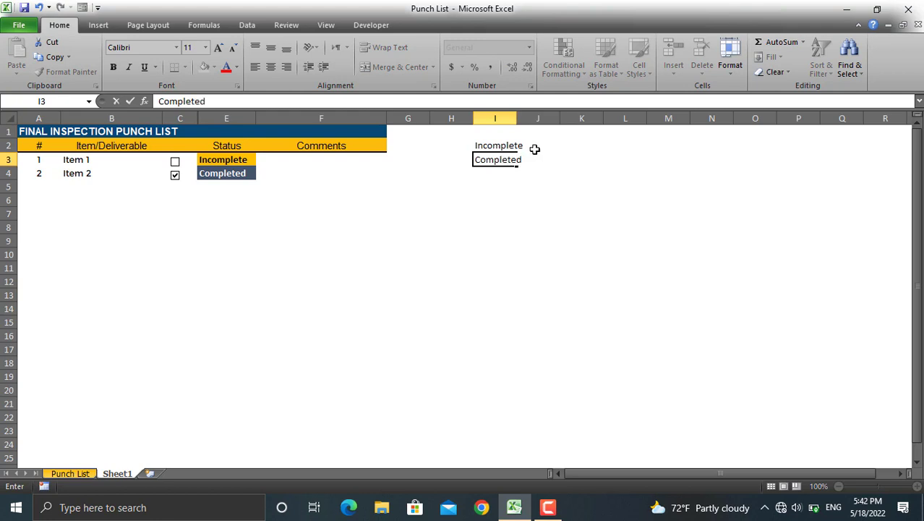
left_click(531, 145)
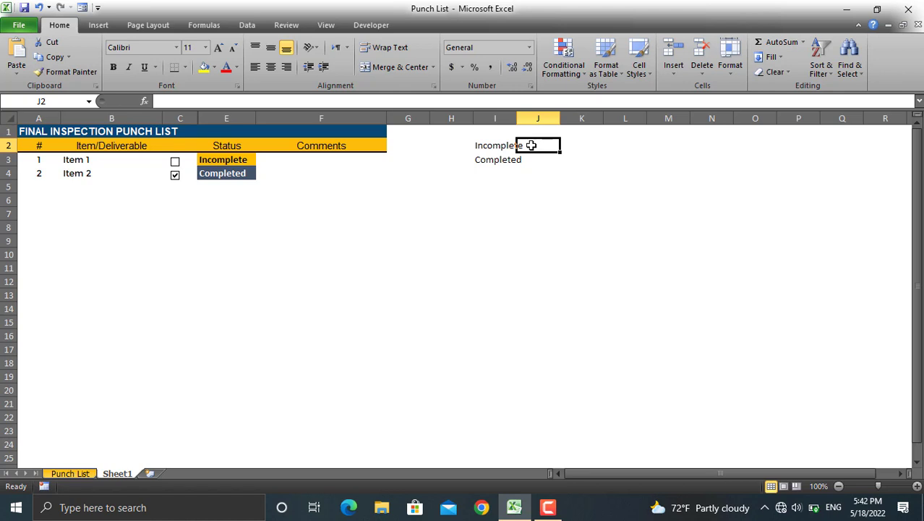
Enter =COUNTIF(E3:E4,"Incomplete") in J2.
type("=")
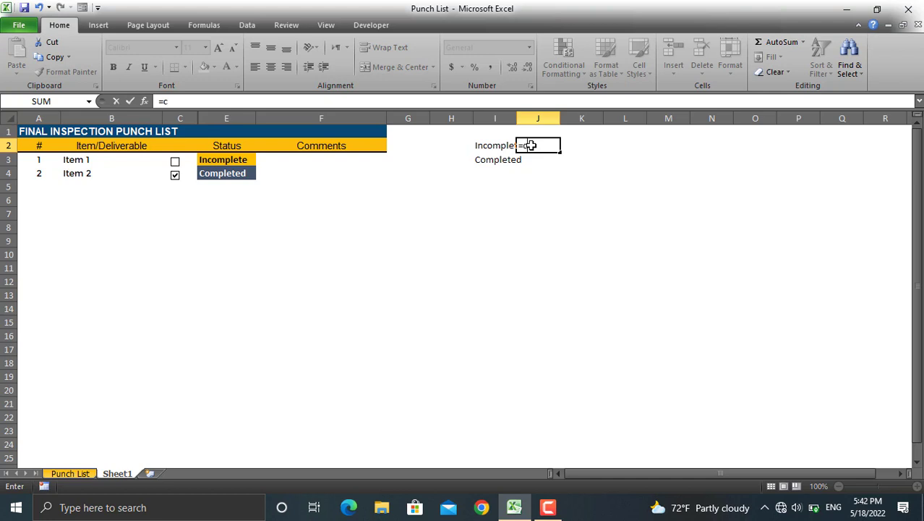
type("countif(")
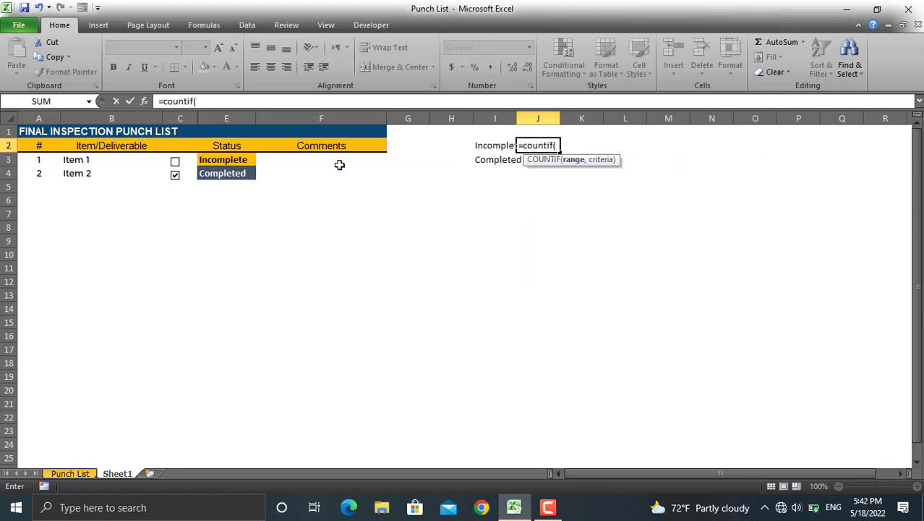
left_click_drag(236, 158, 238, 172)
type(",")
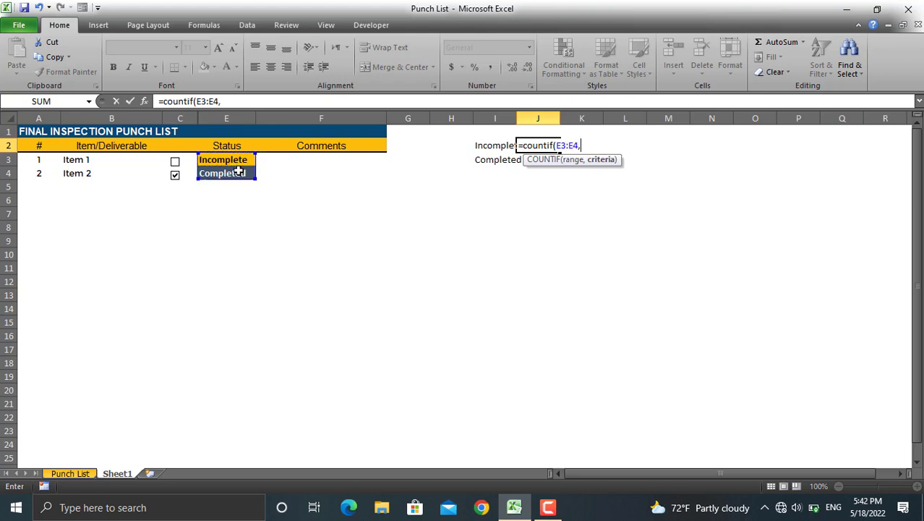
type("\"Incomplete")
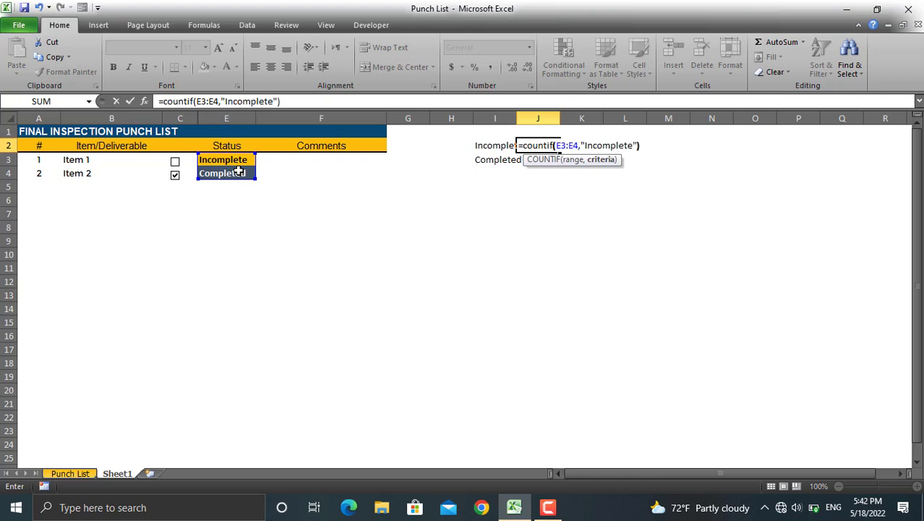
key("Return")
Fill the count down to J3 and change its criteria to "Completed".
left_click(541, 147)
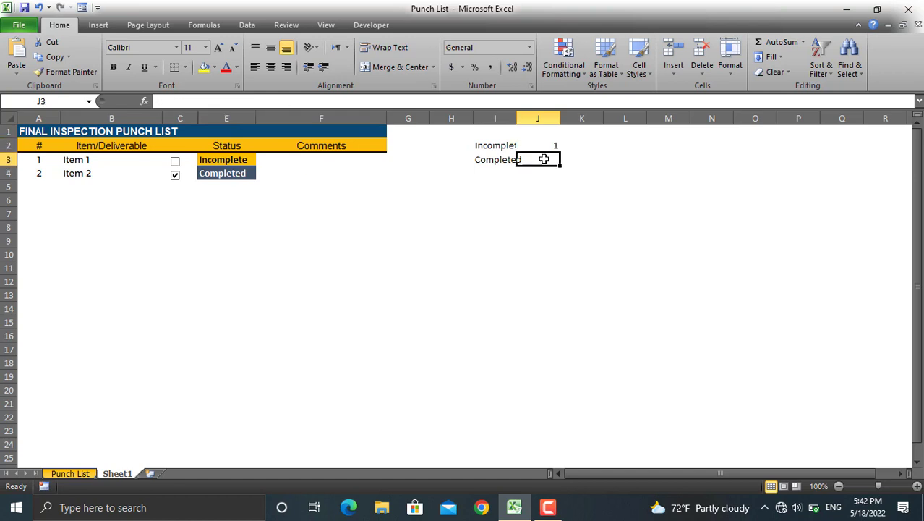
left_click(544, 148)
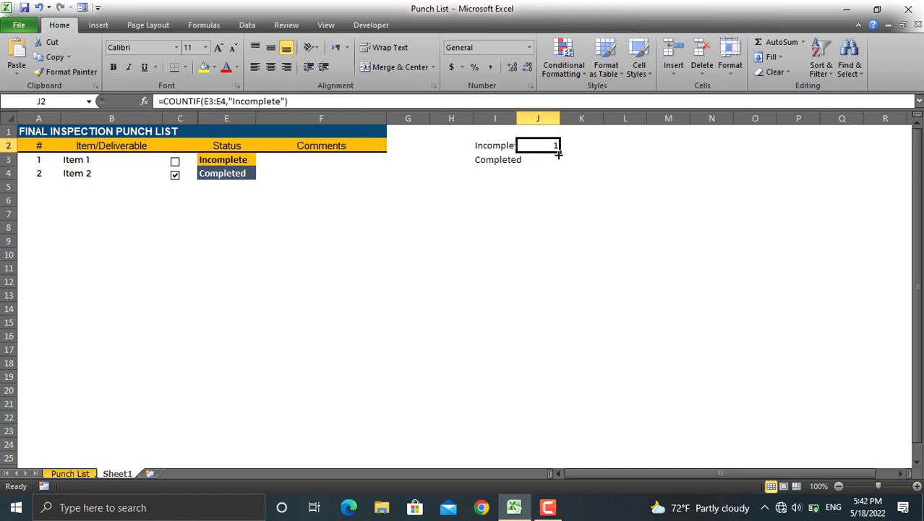
left_click_drag(561, 152, 560, 165)
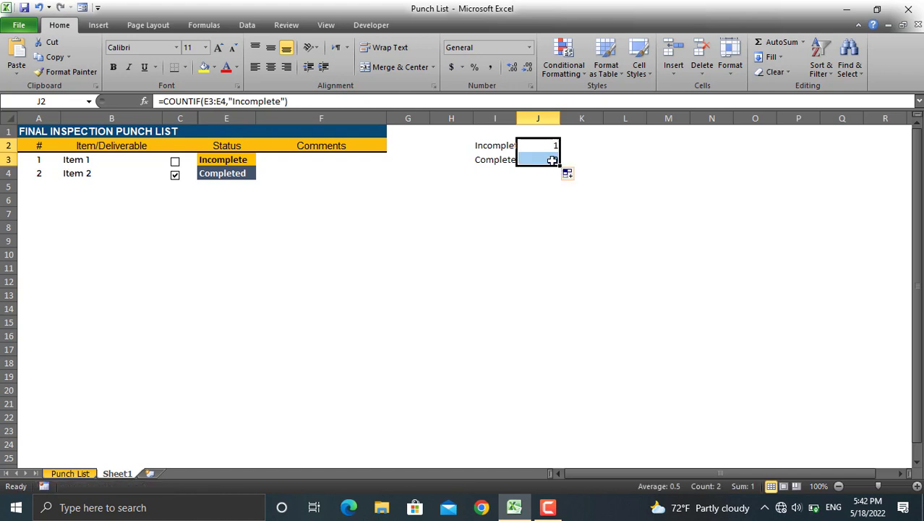
left_click(551, 162)
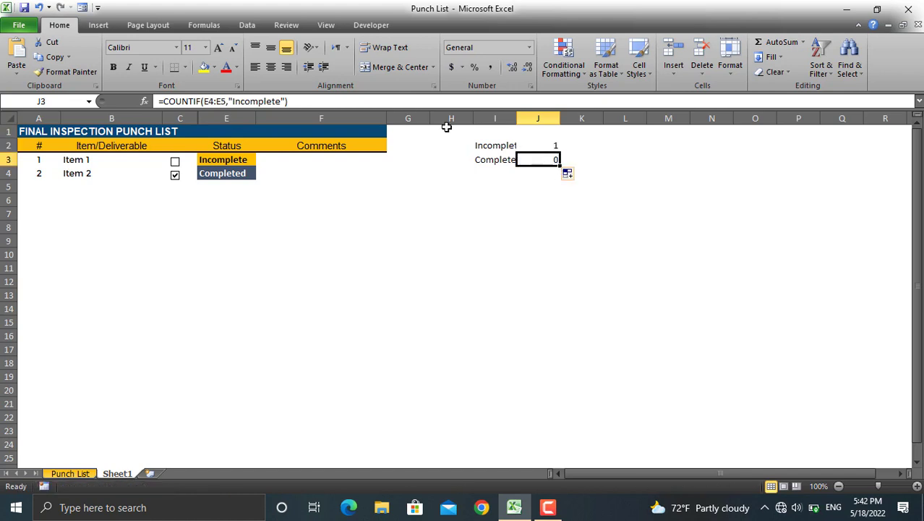
left_click(240, 102)
key("BackSpace")
key("BackSpace")
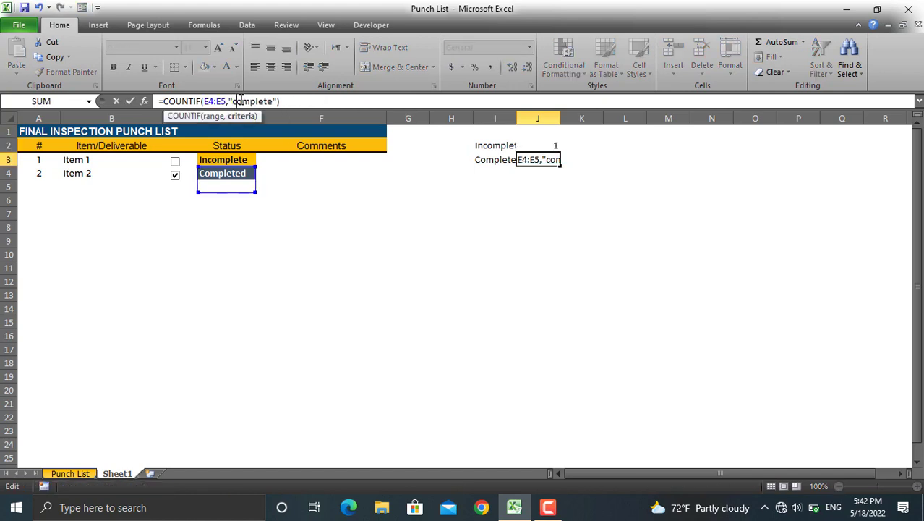
key("Delete")
type("C")
left_click(271, 102)
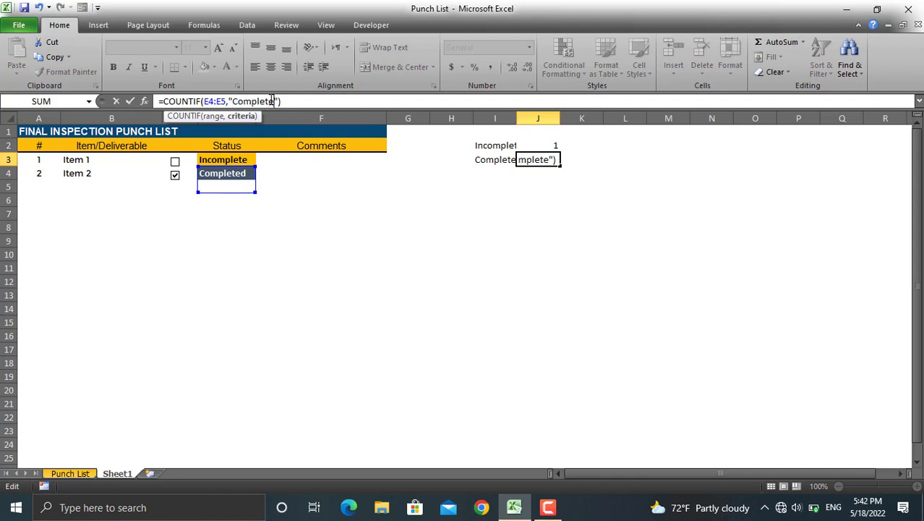
type("d")
key("Return")
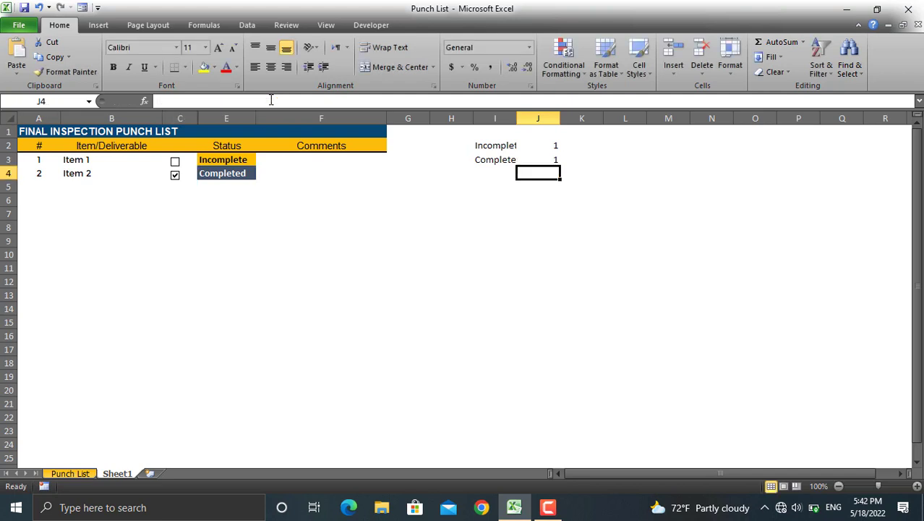
Widen column I, insert a doughnut chart of I2:J3, and place it below the tallies.
mouse_move(506, 146)
left_mouse_down()
mouse_move(578, 160)
mouse_move(567, 154)
left_mouse_up()
left_click(541, 148)
left_click(109, 26)
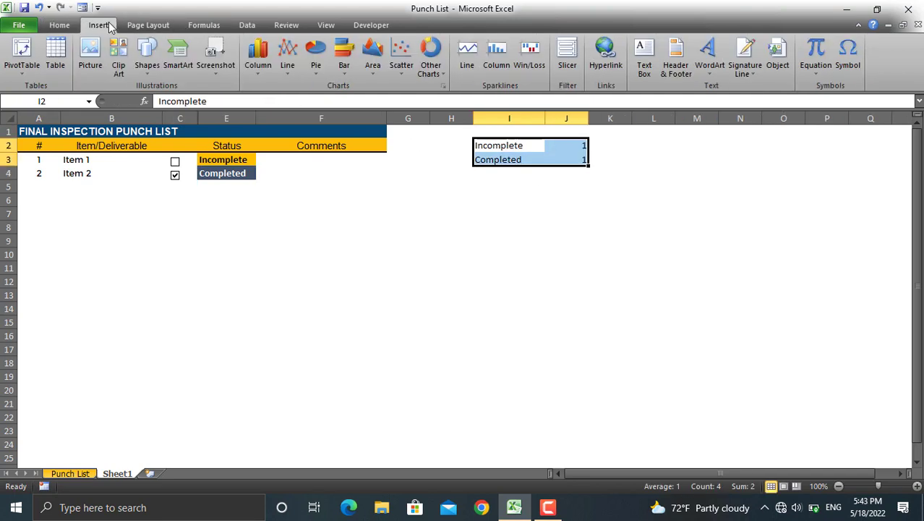
left_click(431, 65)
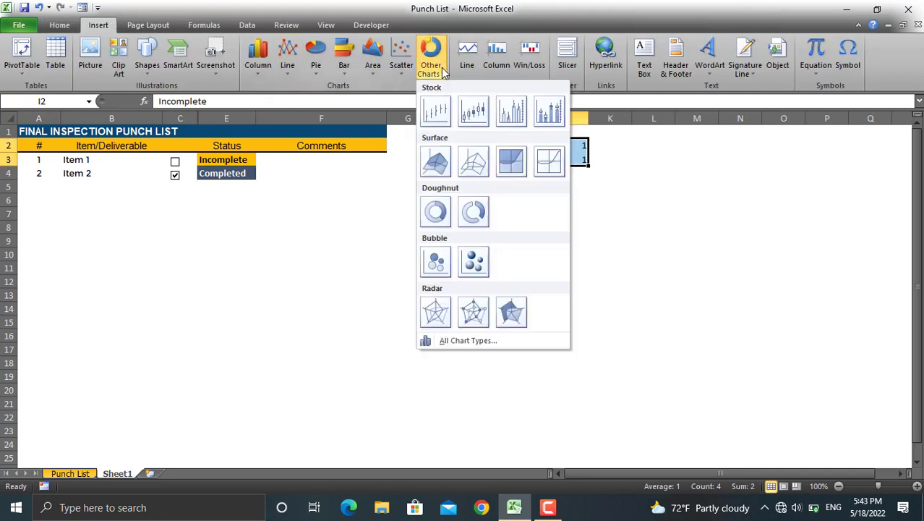
left_click(436, 212)
mouse_move(439, 216)
left_mouse_down()
mouse_move(706, 239)
mouse_move(794, 227)
left_mouse_up()
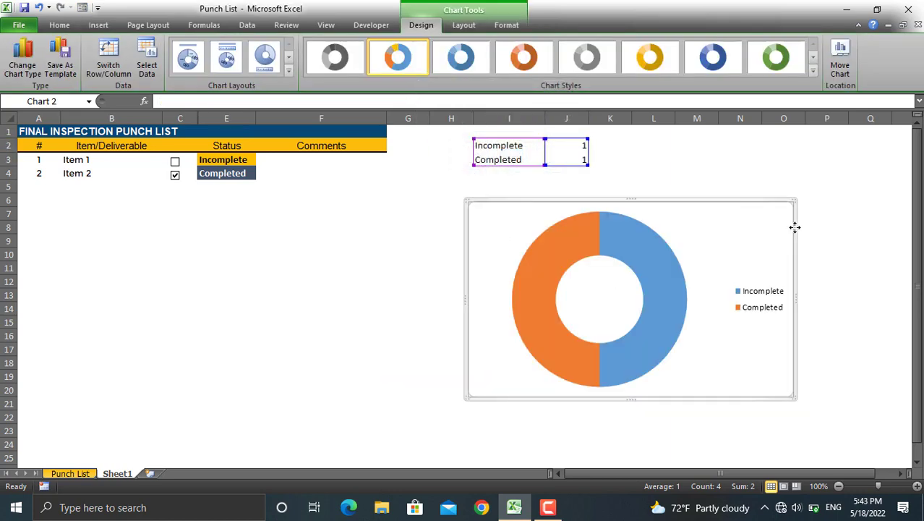
Fill the Completed slice dark blue and the Incomplete slice yellow.
left_click(573, 356)
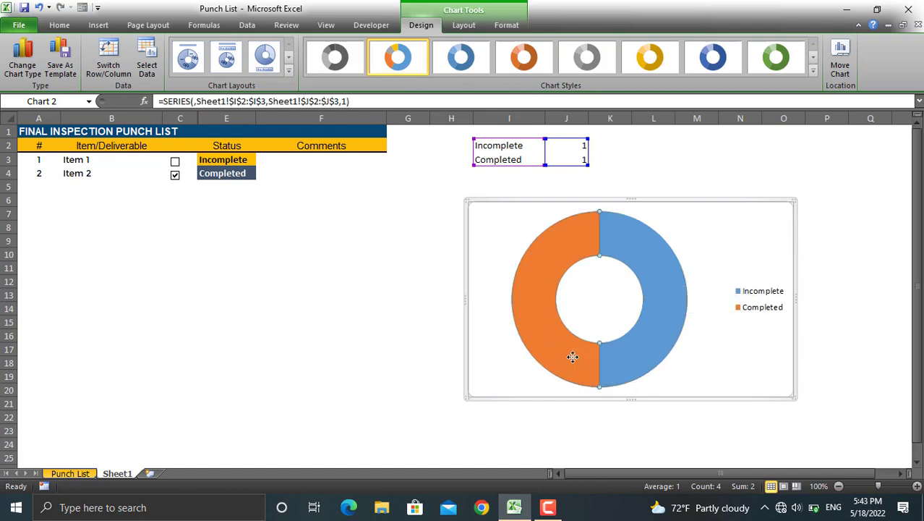
left_click(509, 26)
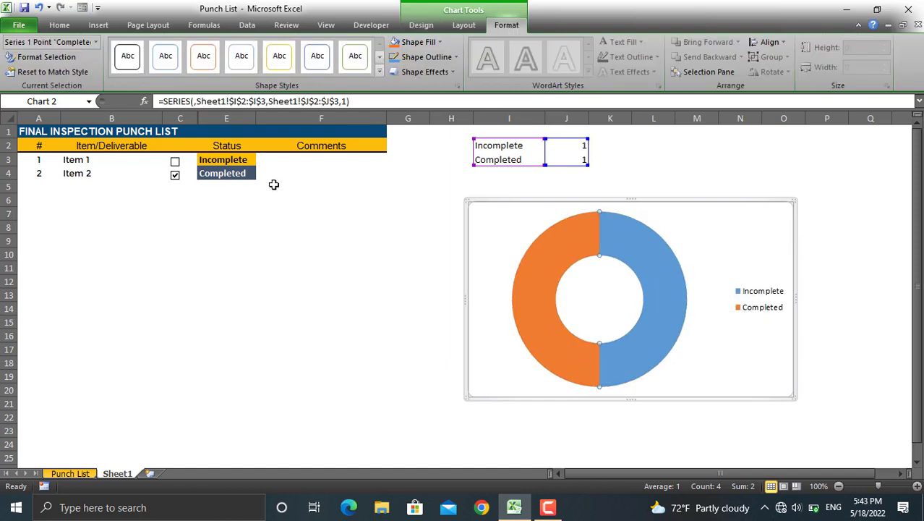
left_click(439, 41)
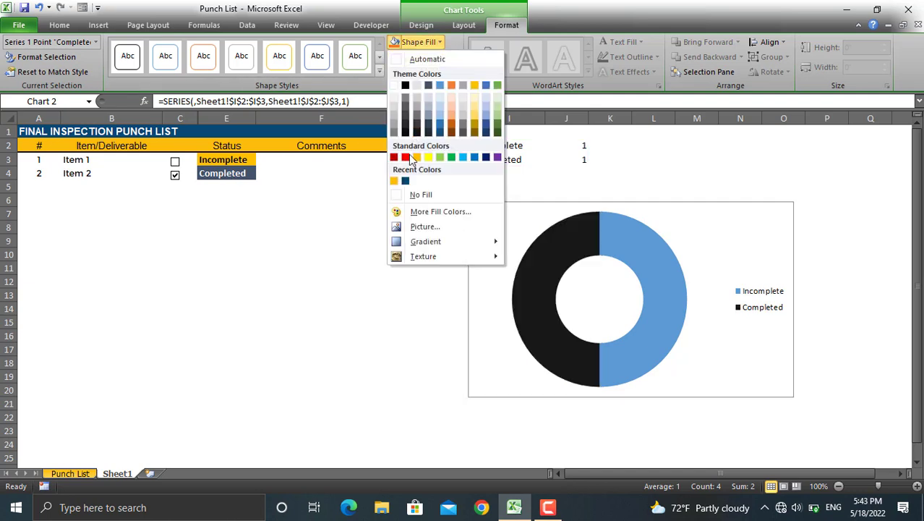
left_click(404, 181)
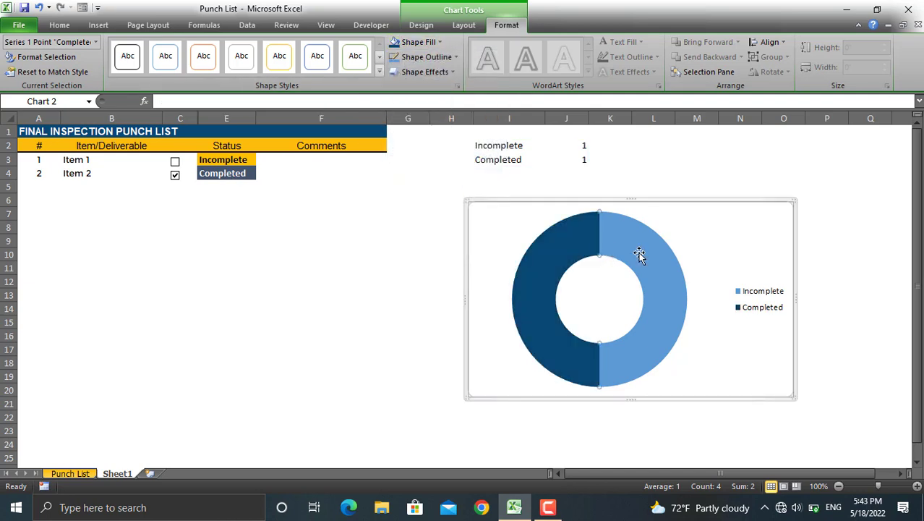
left_click(641, 255)
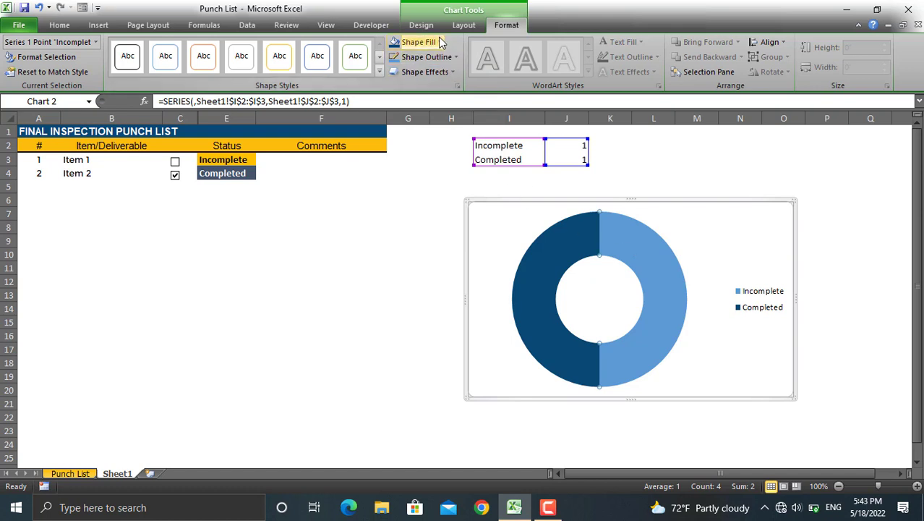
left_click(416, 42)
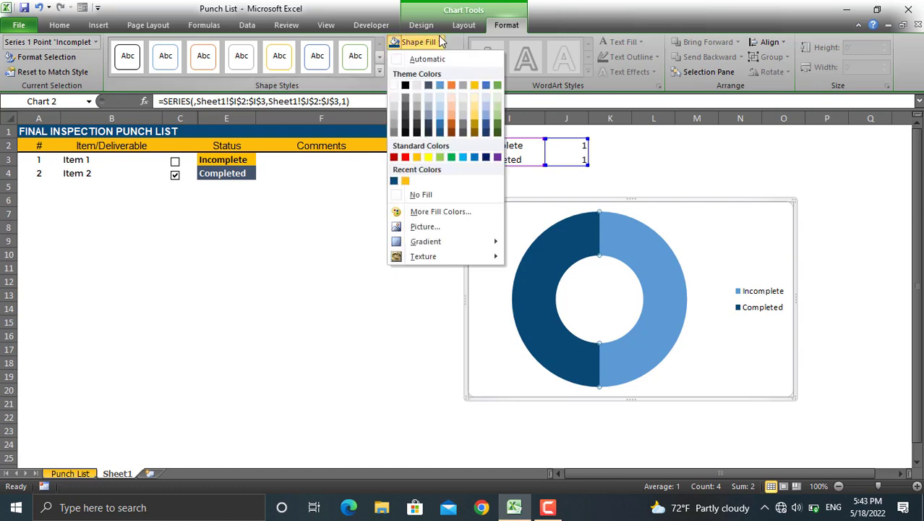
left_click(405, 181)
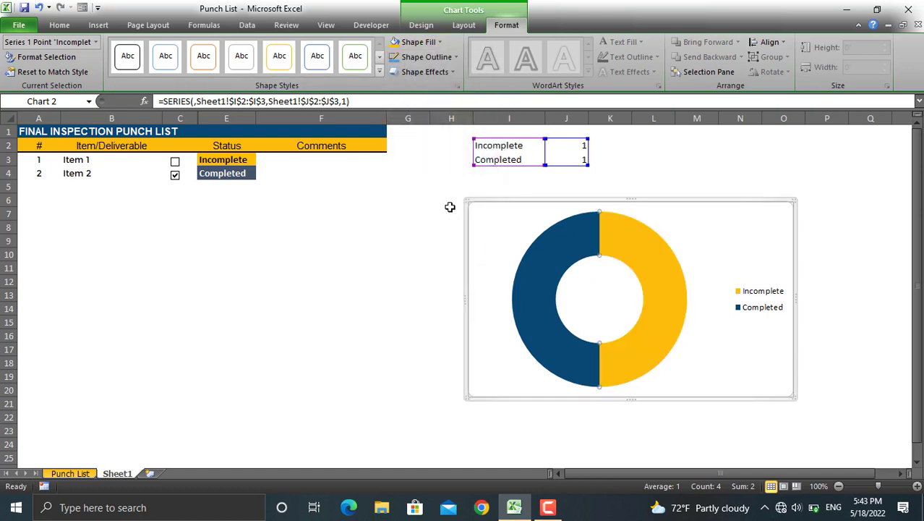
Enlarge the doughnut hole to 63% for a thinner ring.
right_click(624, 262)
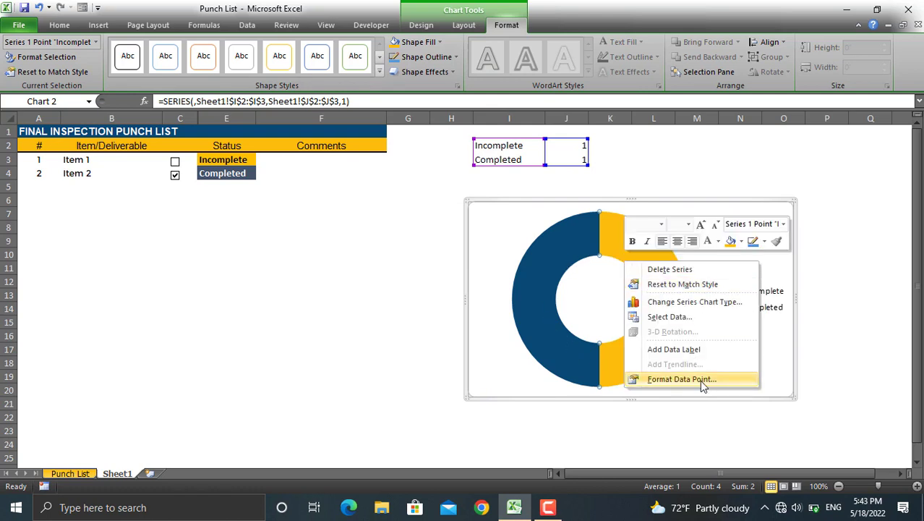
left_click(681, 379)
left_click_drag(285, 266, 284, 267)
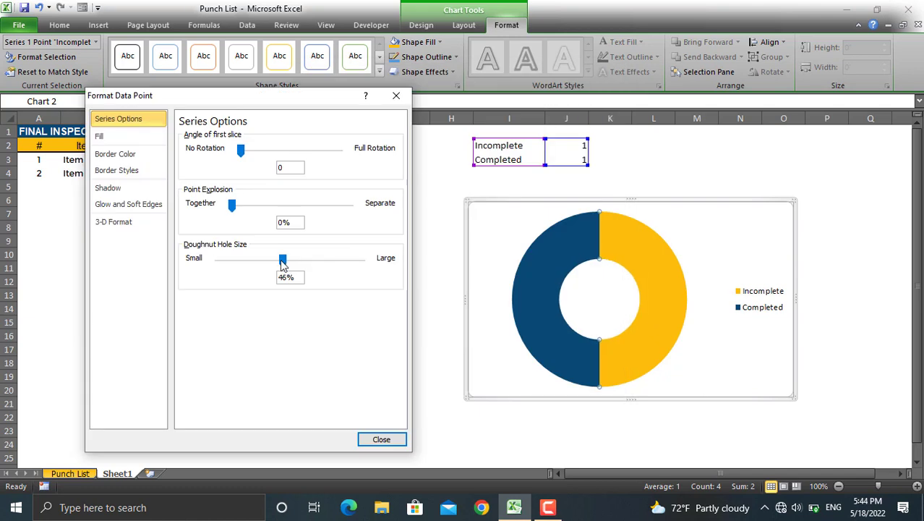
left_click_drag(283, 266, 314, 264)
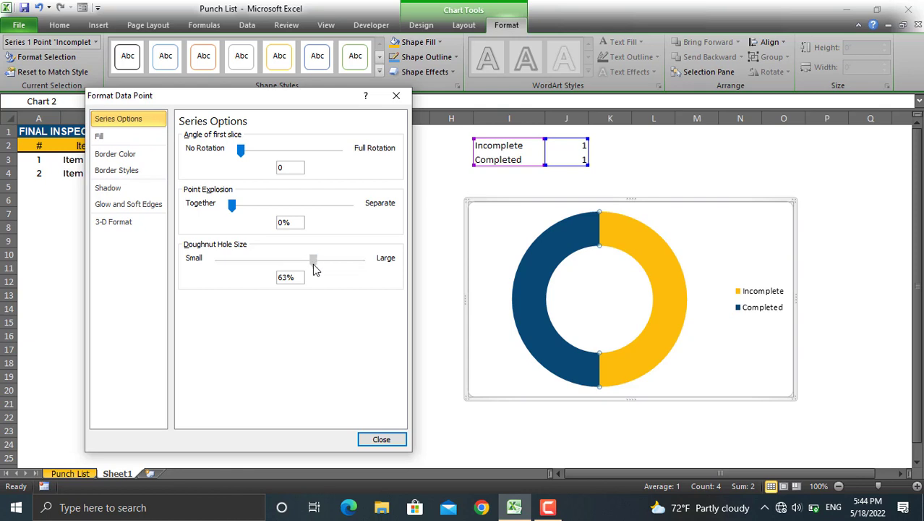
Compare with the finished chart on the Punch List sheet, then return to Sheet1.
left_click(382, 441)
left_click(563, 358)
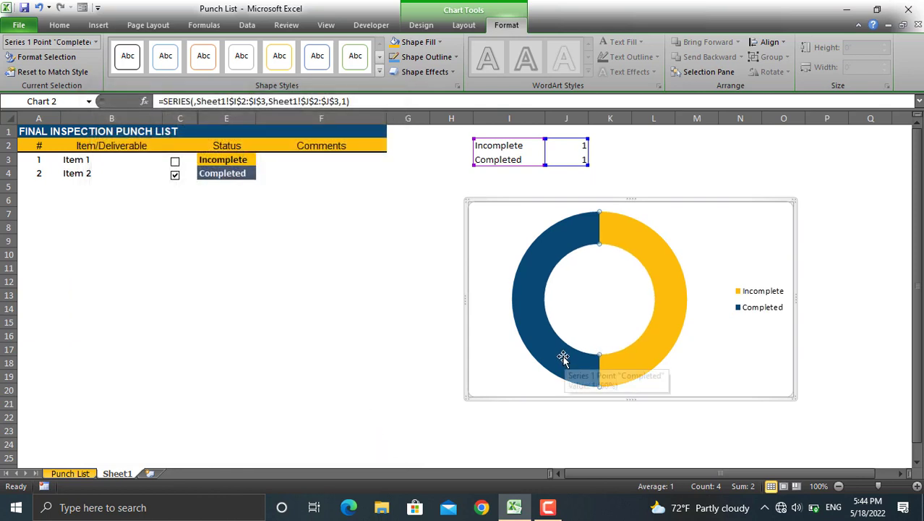
left_click(70, 473)
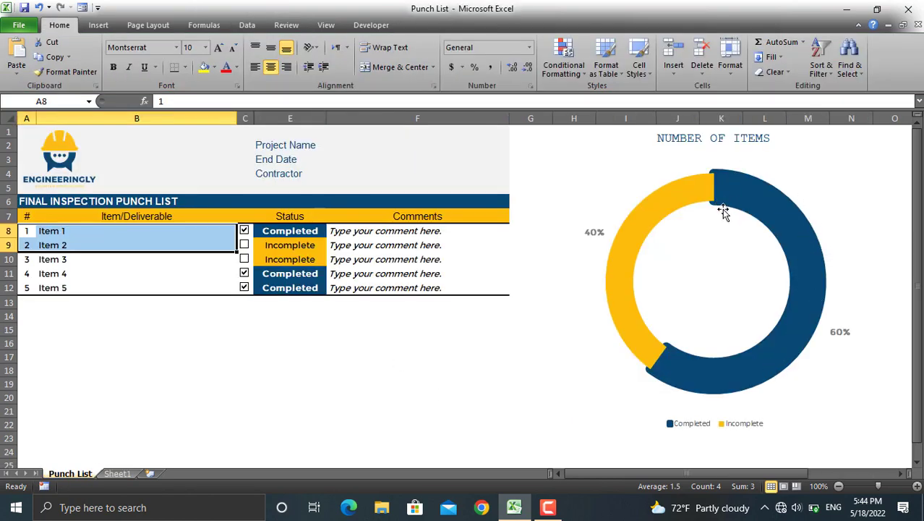
left_click(121, 473)
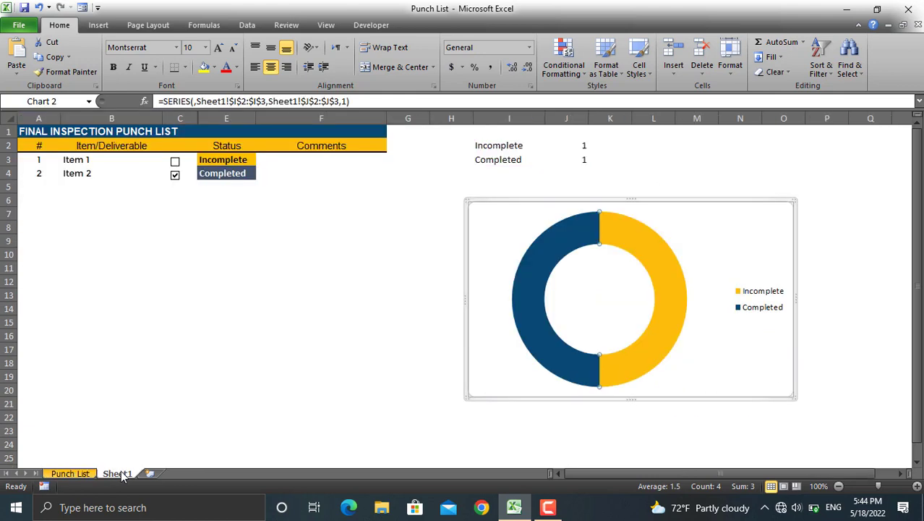
Outline the Completed donut slice with a solid dark-blue border 7 pt wide.
double_click(539, 323)
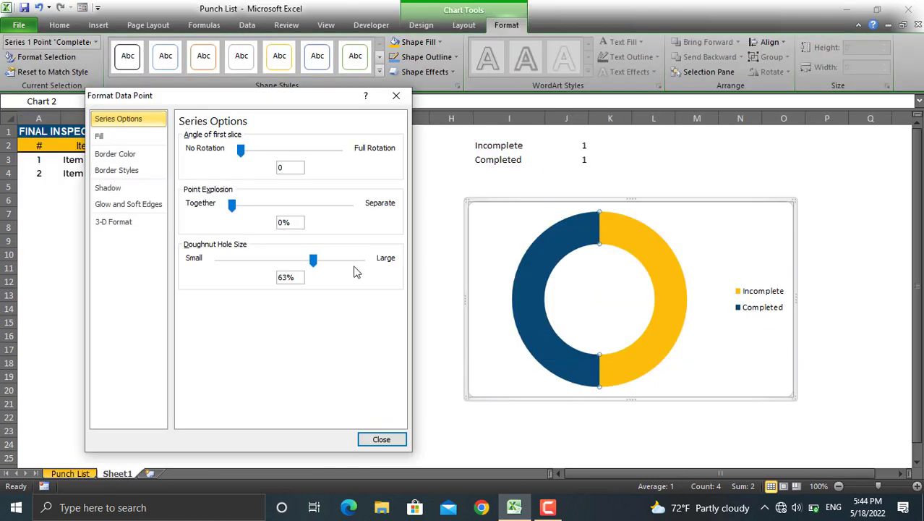
left_click(114, 154)
left_click(205, 150)
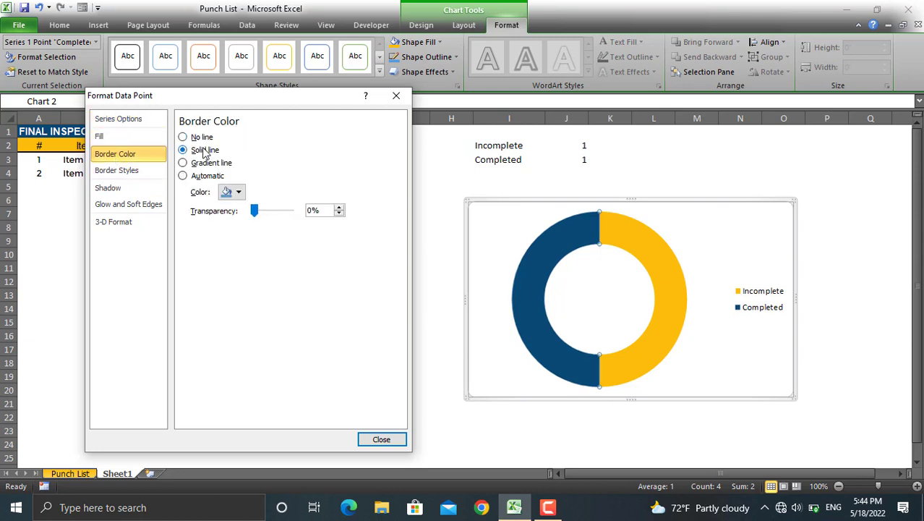
left_click(239, 193)
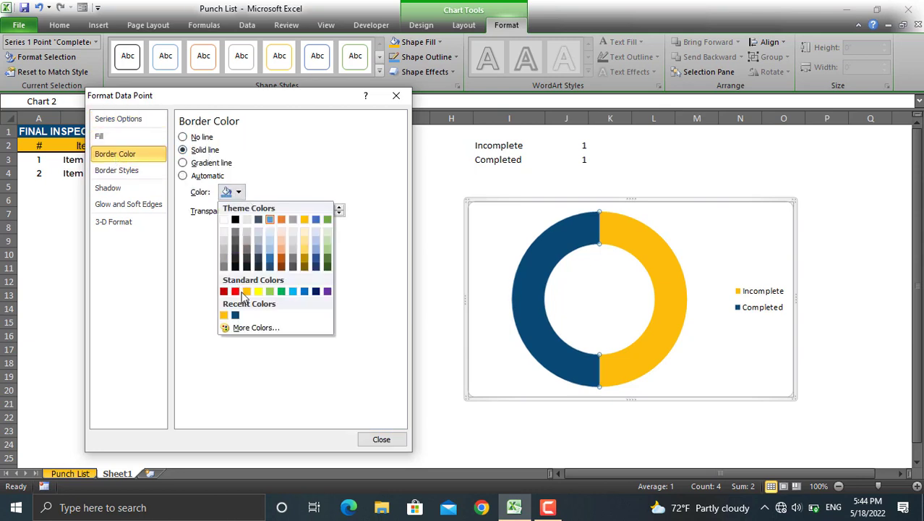
left_click(235, 316)
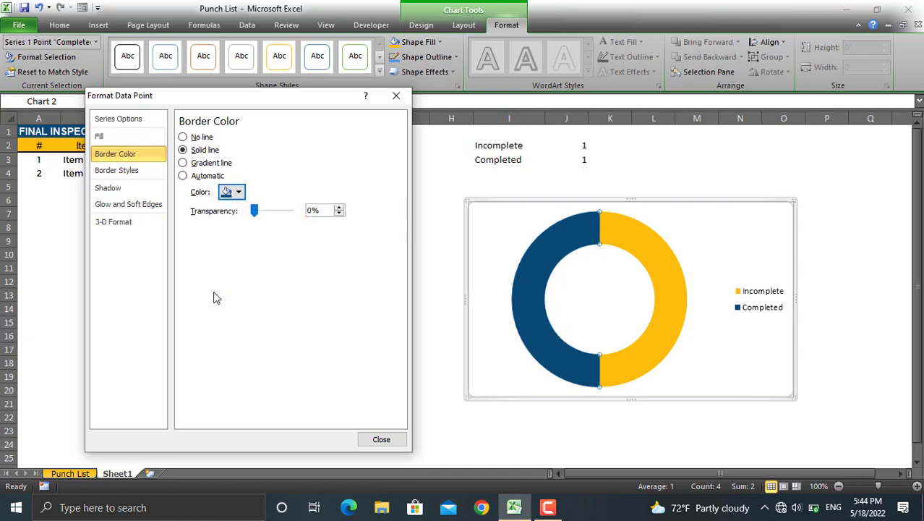
left_click(142, 170)
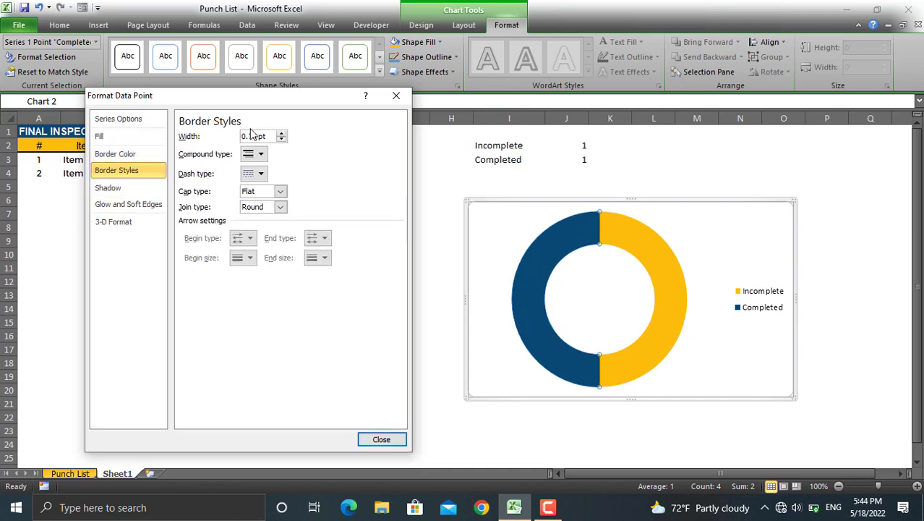
left_click(282, 136)
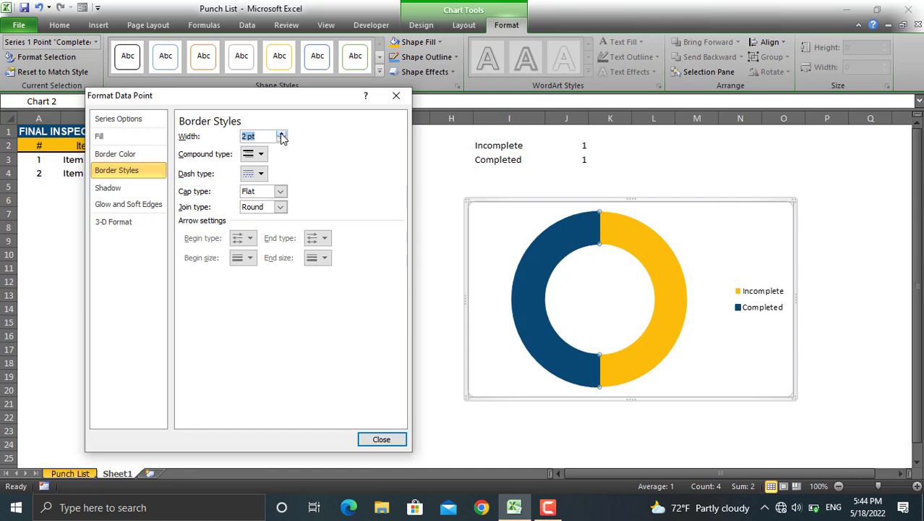
left_click(282, 136)
left_click(283, 136)
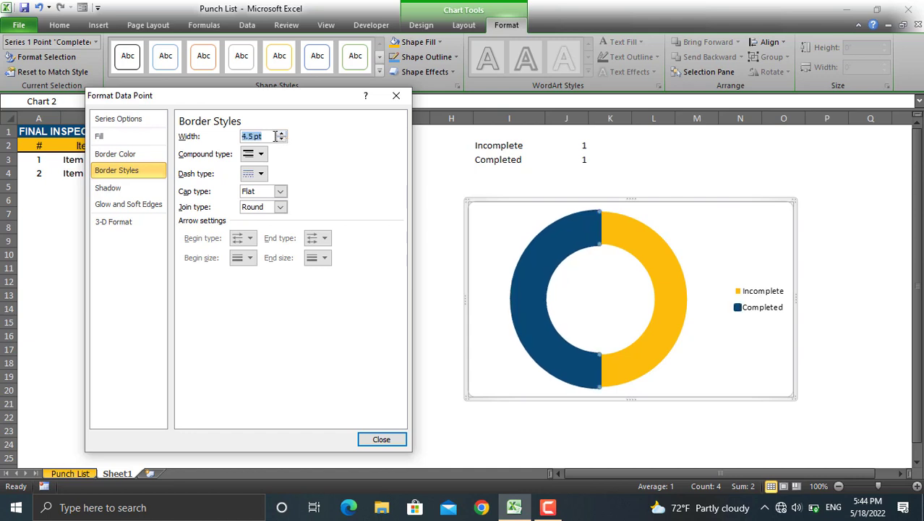
type("7")
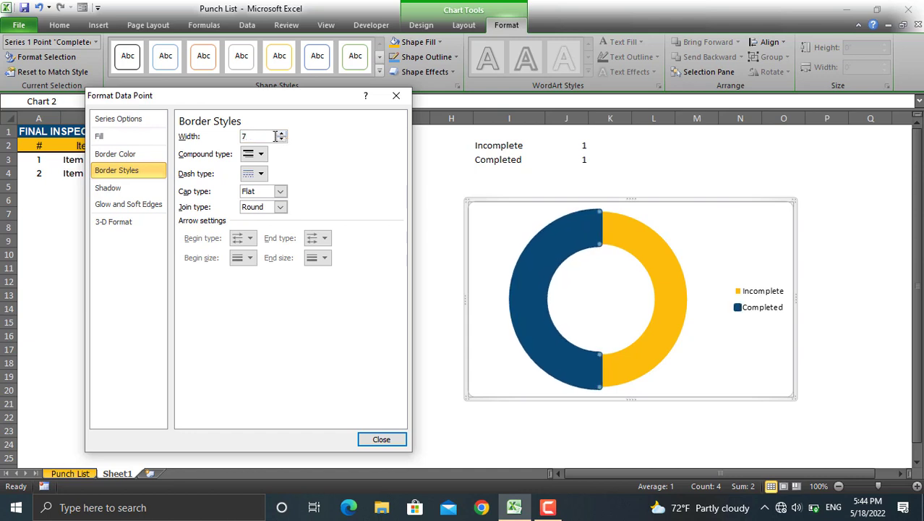
left_click(376, 438)
left_click(522, 396)
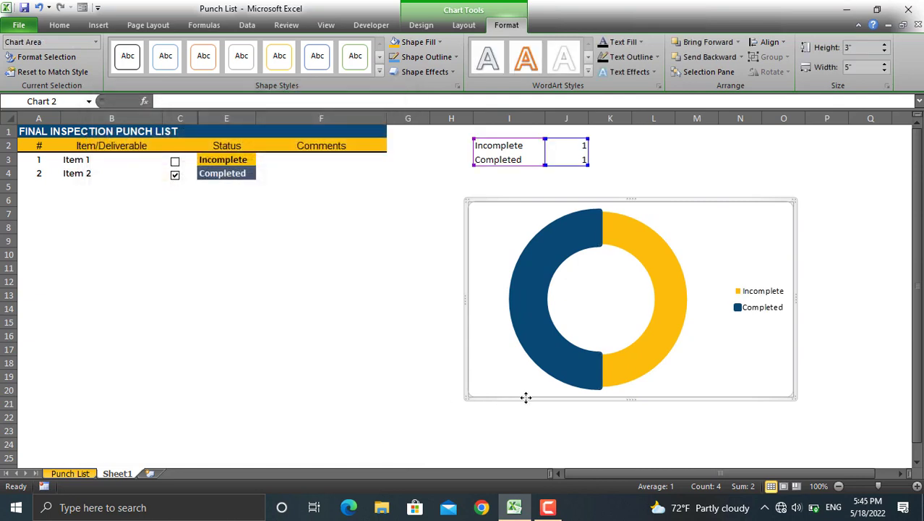
Add data labels to the donut and have them show percentages (50% each).
right_click(565, 369)
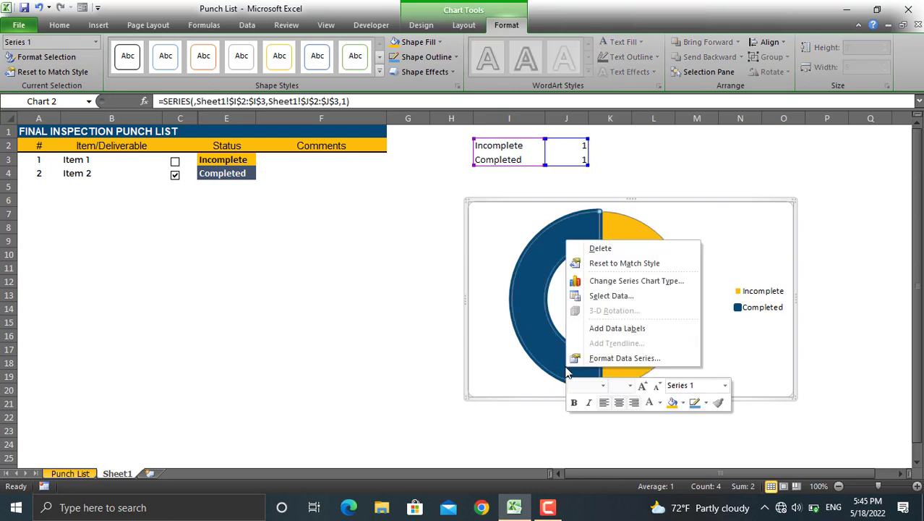
left_click(614, 329)
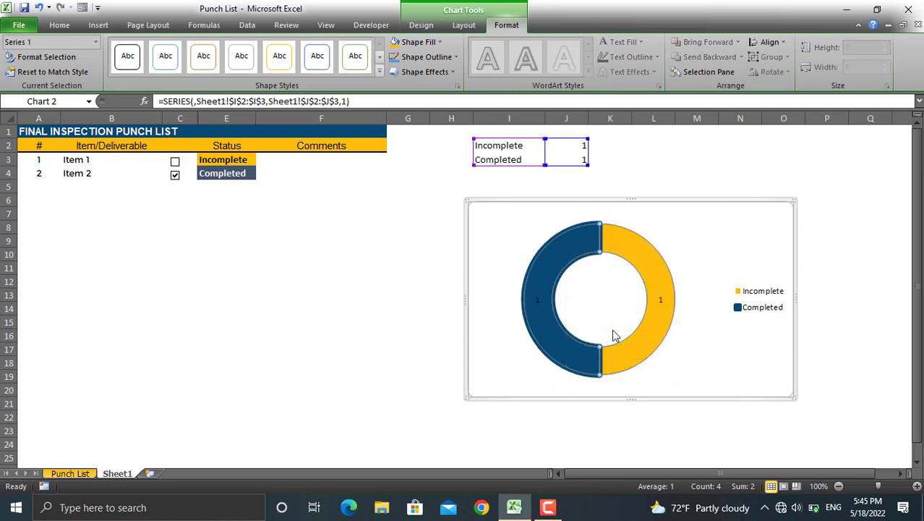
right_click(662, 300)
left_click(716, 422)
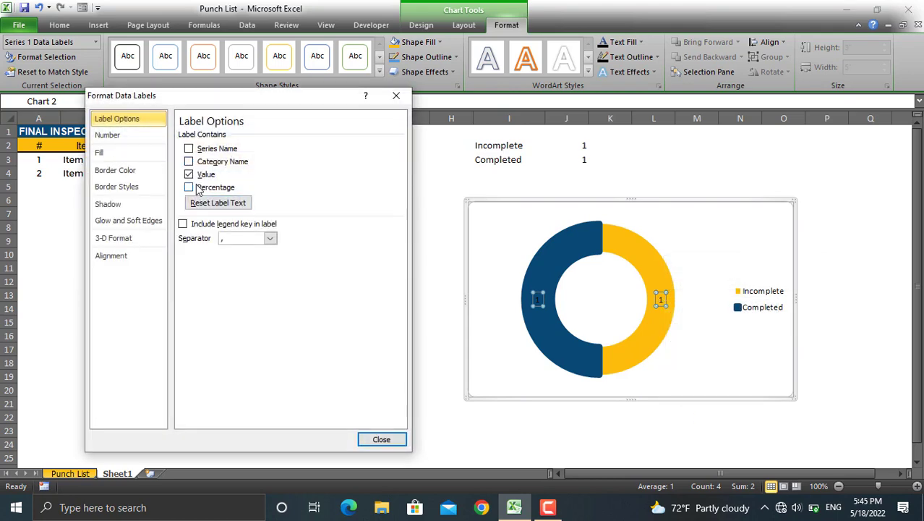
left_click(189, 187)
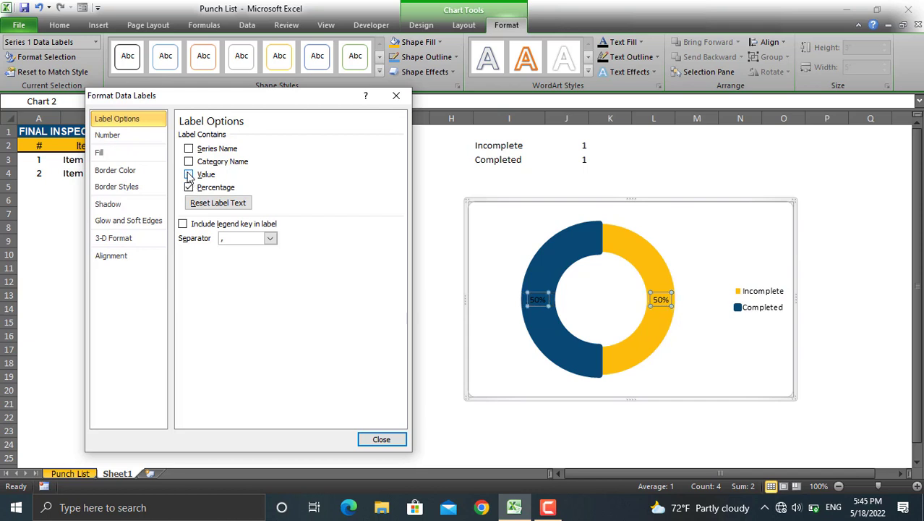
left_click(381, 442)
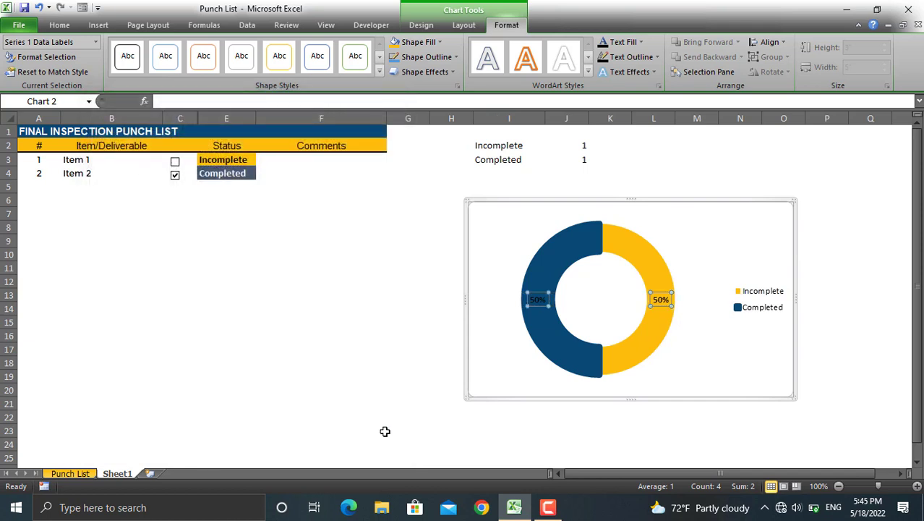
Set the percentage labels to a light font colour at size 18.
left_click(54, 26)
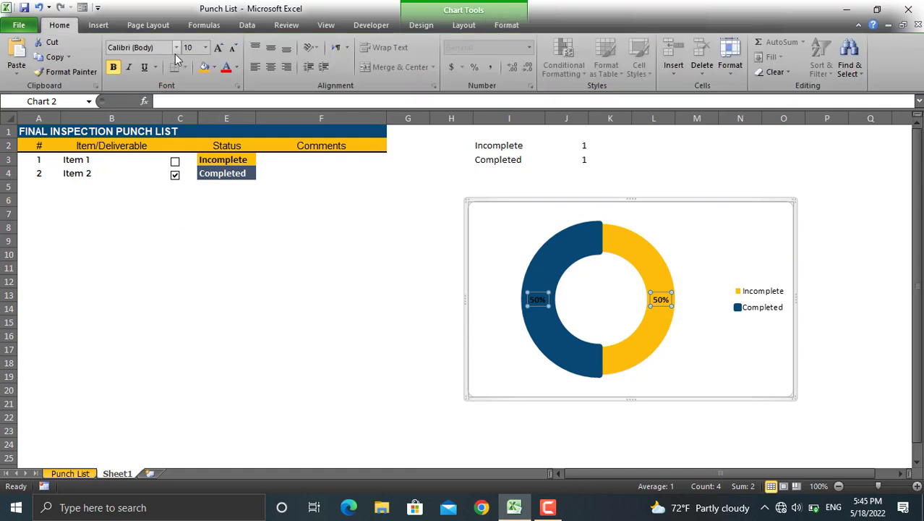
left_click(237, 68)
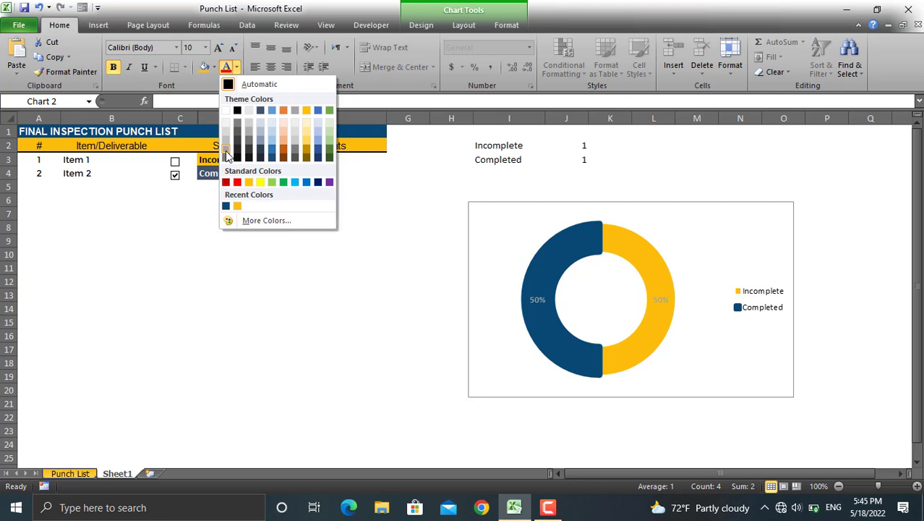
left_click(225, 139)
left_click(219, 48)
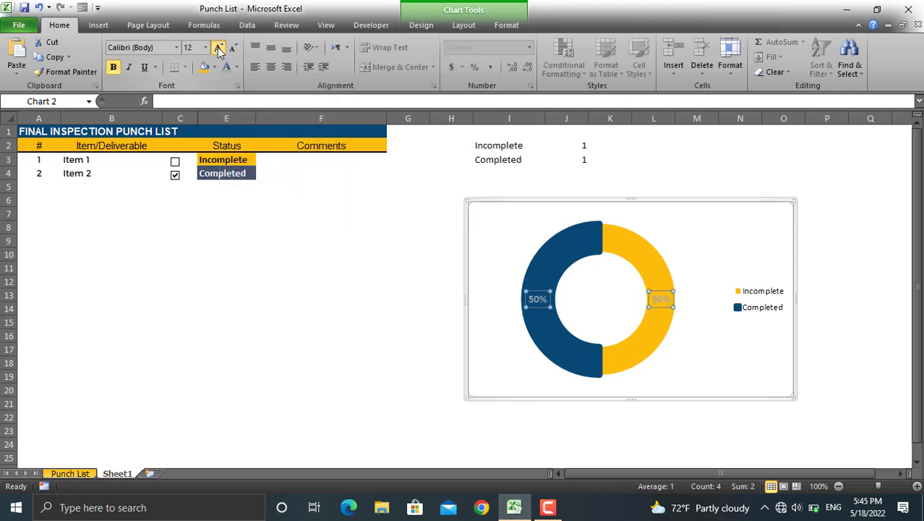
left_click(219, 48)
left_click(219, 48)
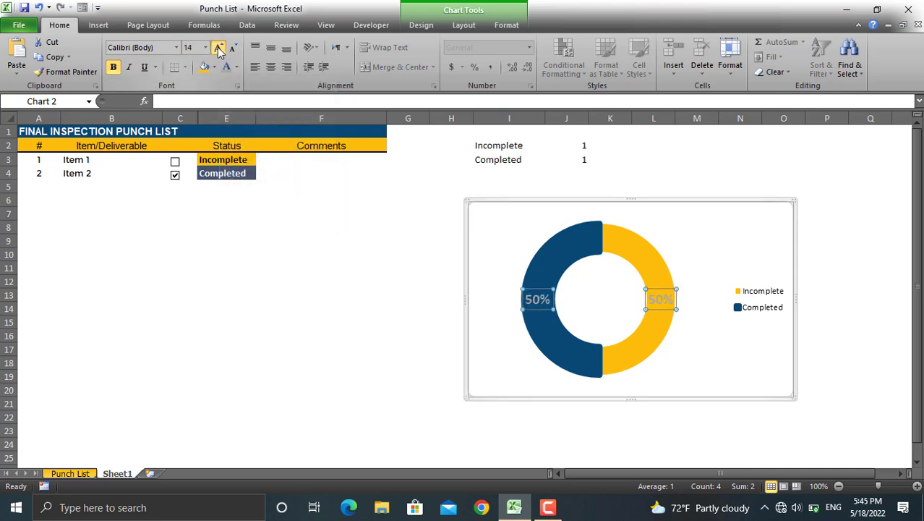
Move both 50% labels outside the donut ring.
left_click(539, 291)
left_click_drag(539, 291, 509, 261)
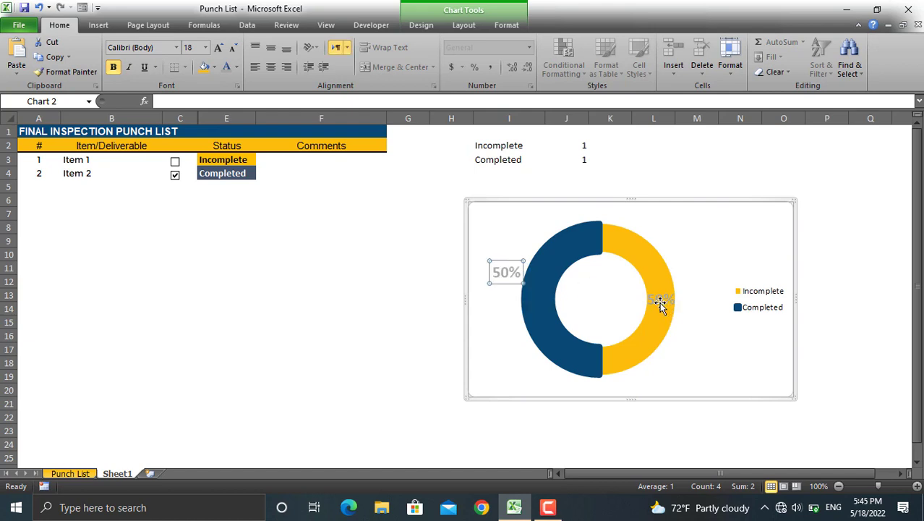
left_click_drag(660, 303, 705, 328)
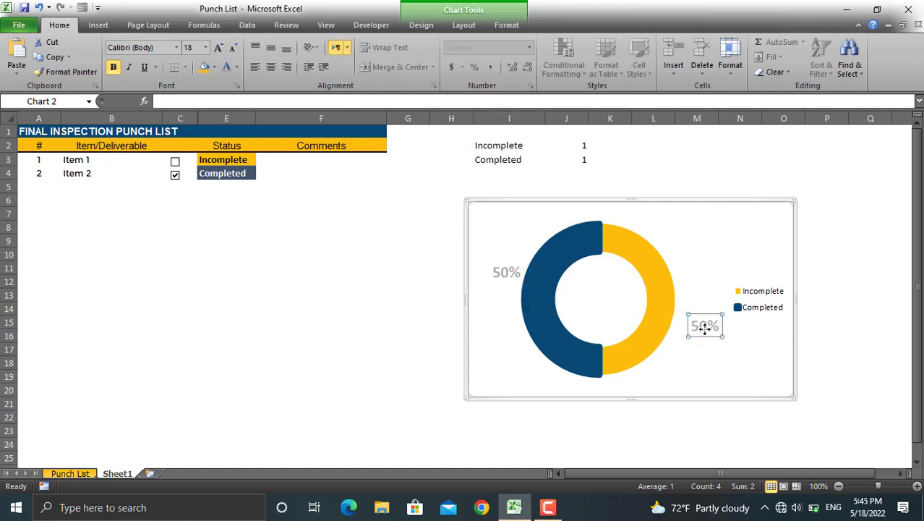
Tick Item 1 and toggle Item 2 off and on, leaving the donut at 100% Completed.
left_click(175, 162)
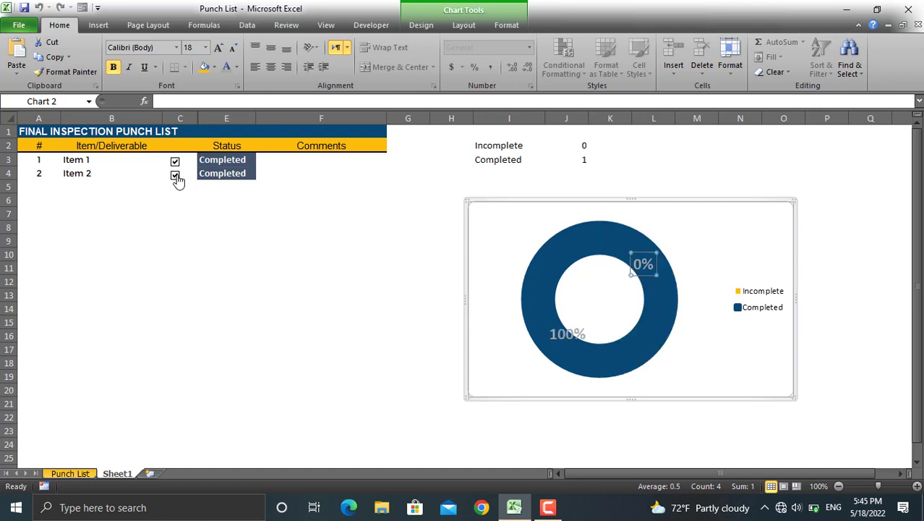
left_click(176, 177)
left_click(175, 171)
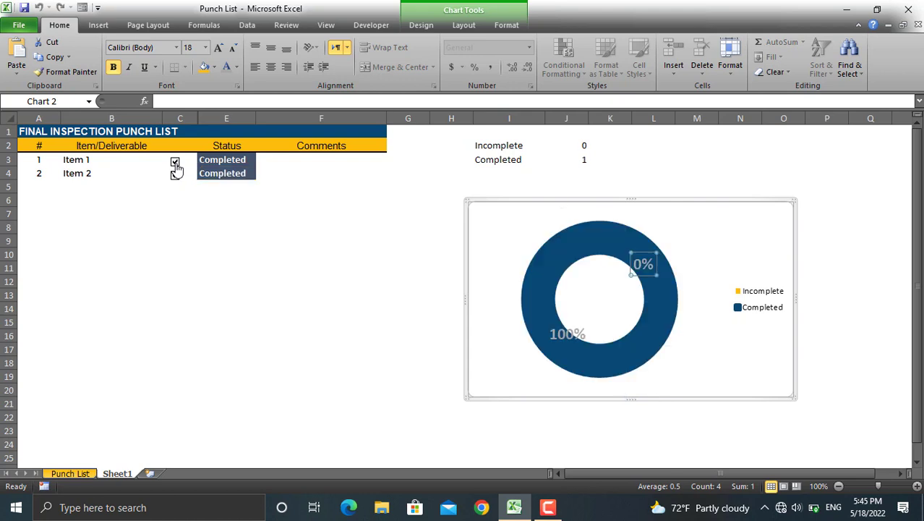